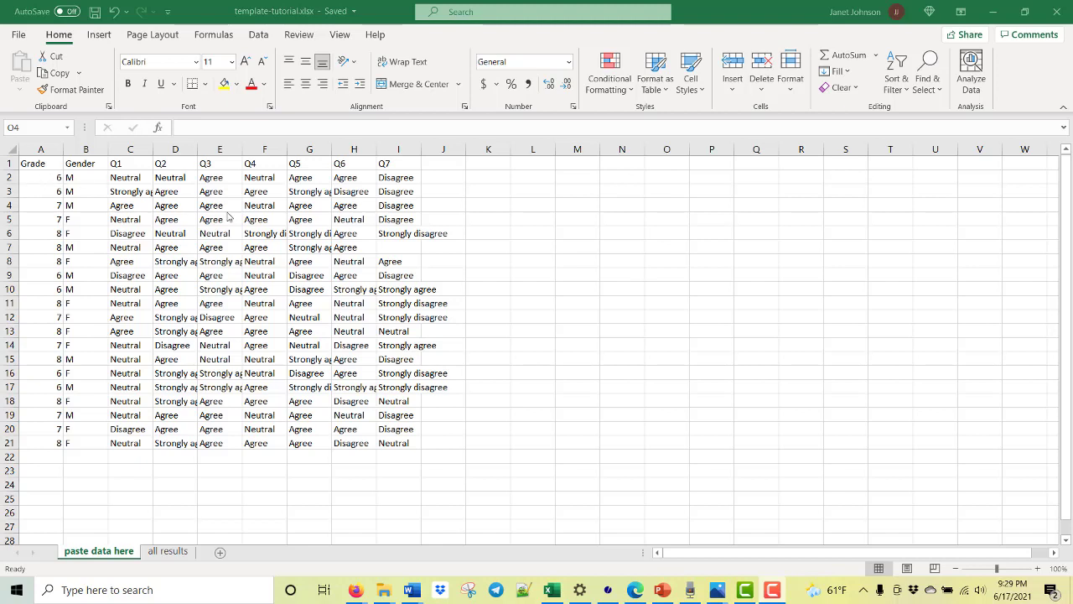
Step: Copy the question headers Q1 to Q7 from C1:I1 into row 1 starting at cell O1
left_click(123, 163)
left_click_drag(123, 163, 399, 163)
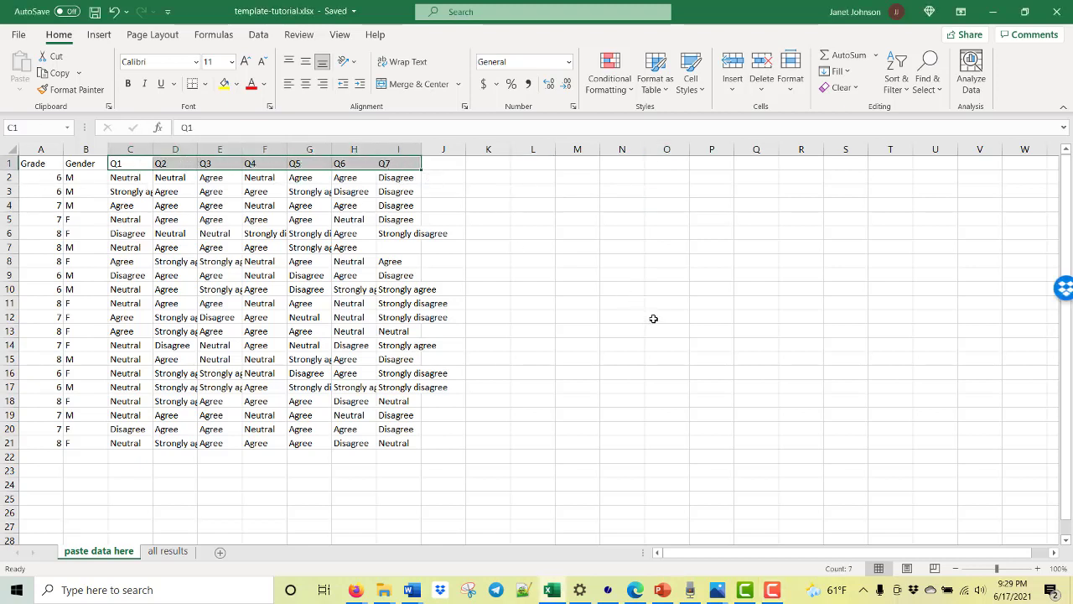
key("ctrl+c")
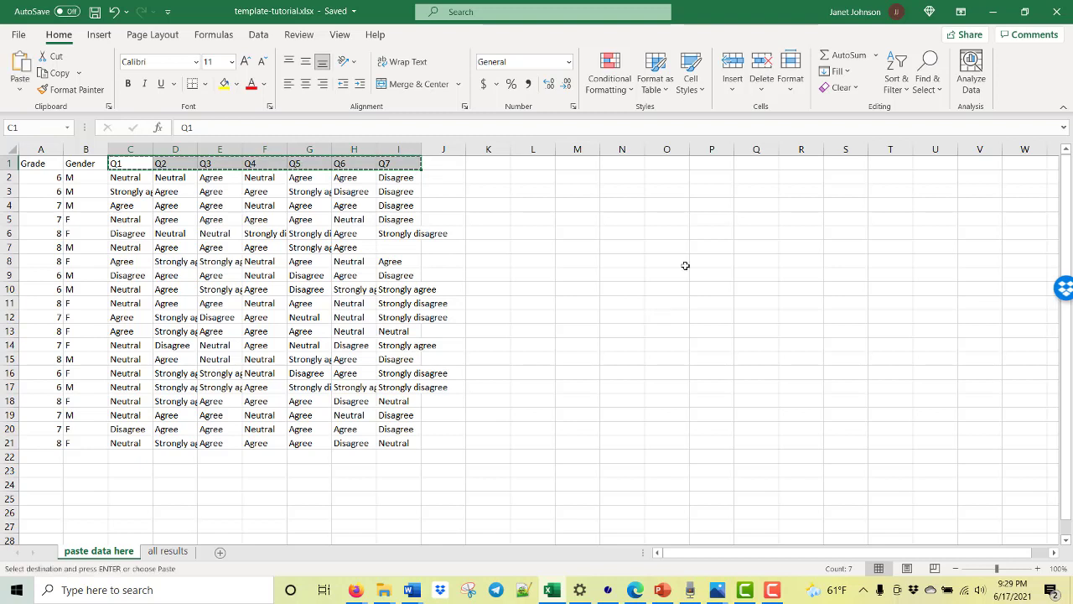
left_click(668, 164)
key("ctrl+v")
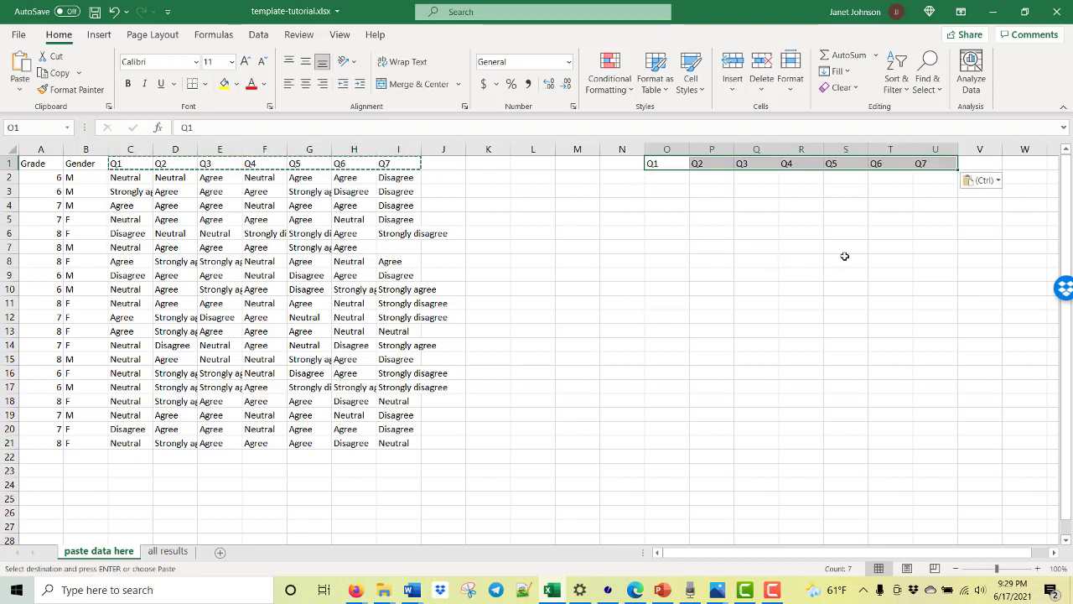
left_click(694, 234)
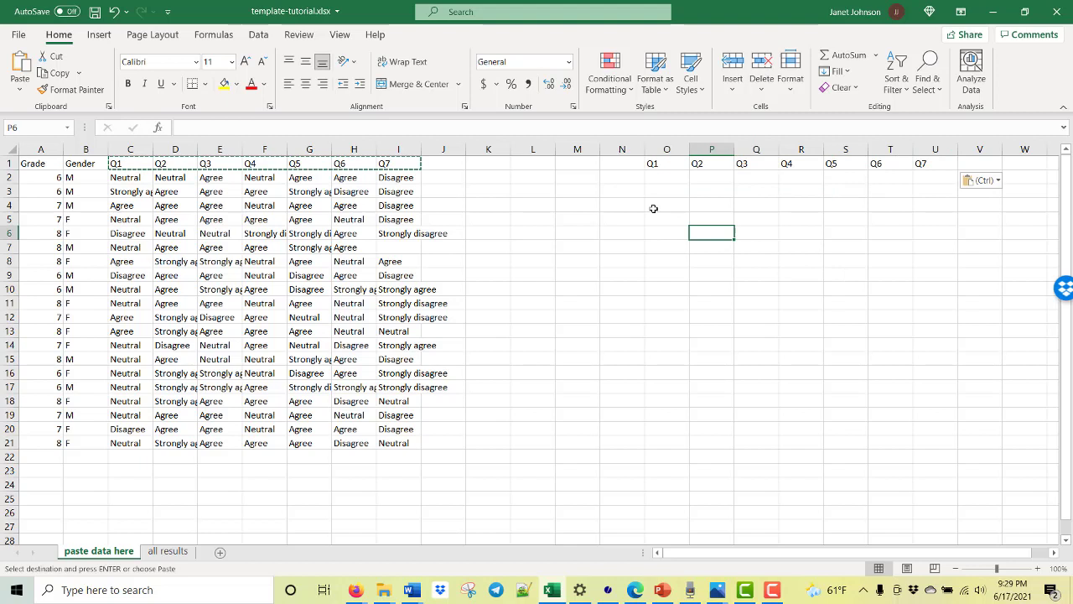
Step: Copy a "Strongly agree" response from the survey data into cell N2 as the first row label
left_click(617, 178)
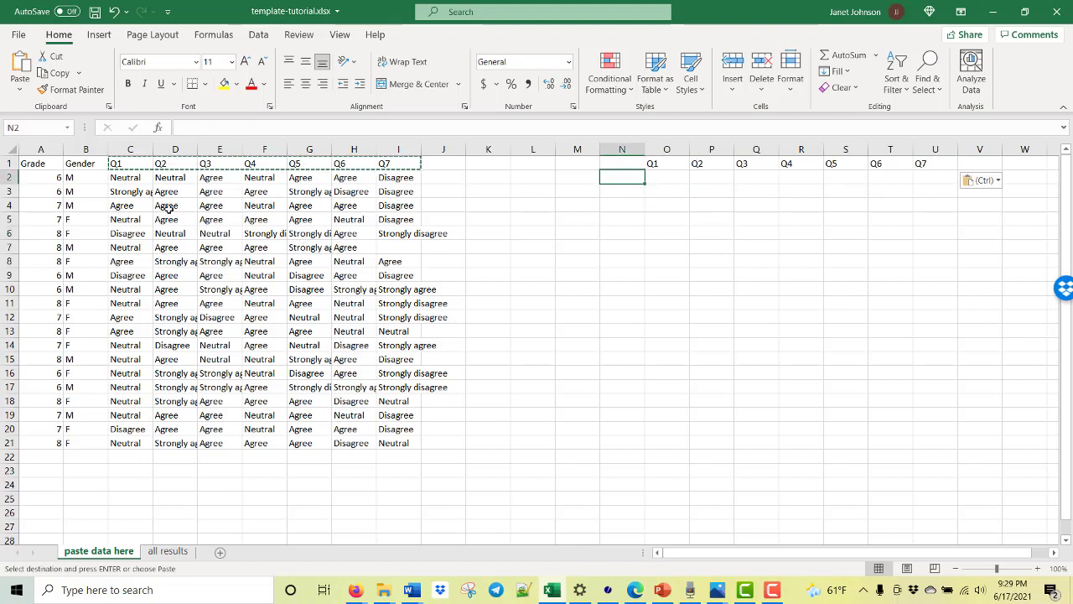
left_click(129, 191)
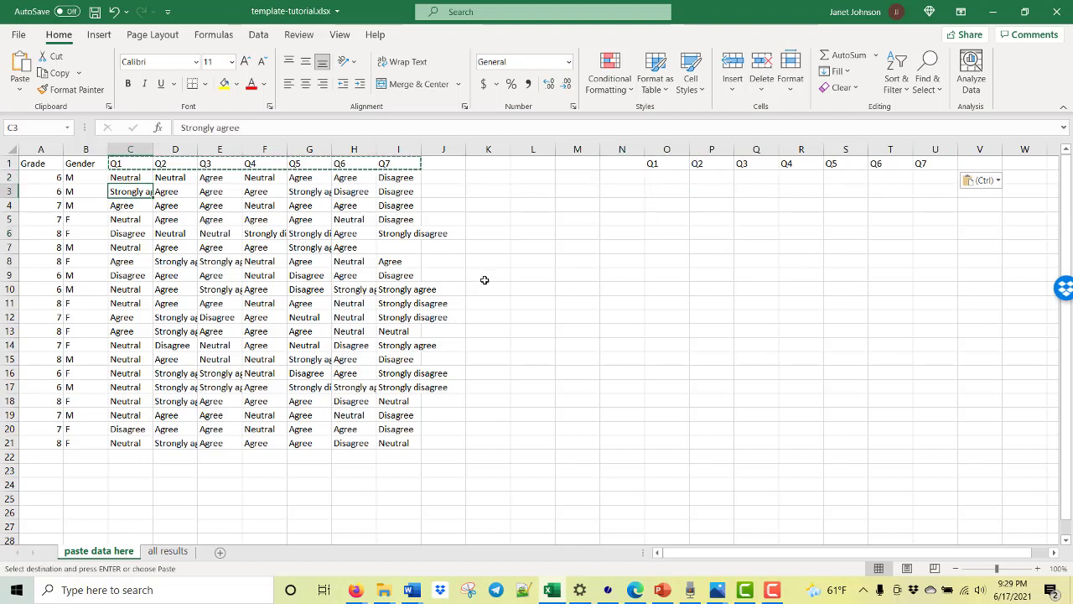
key("ctrl+c")
left_click(633, 179)
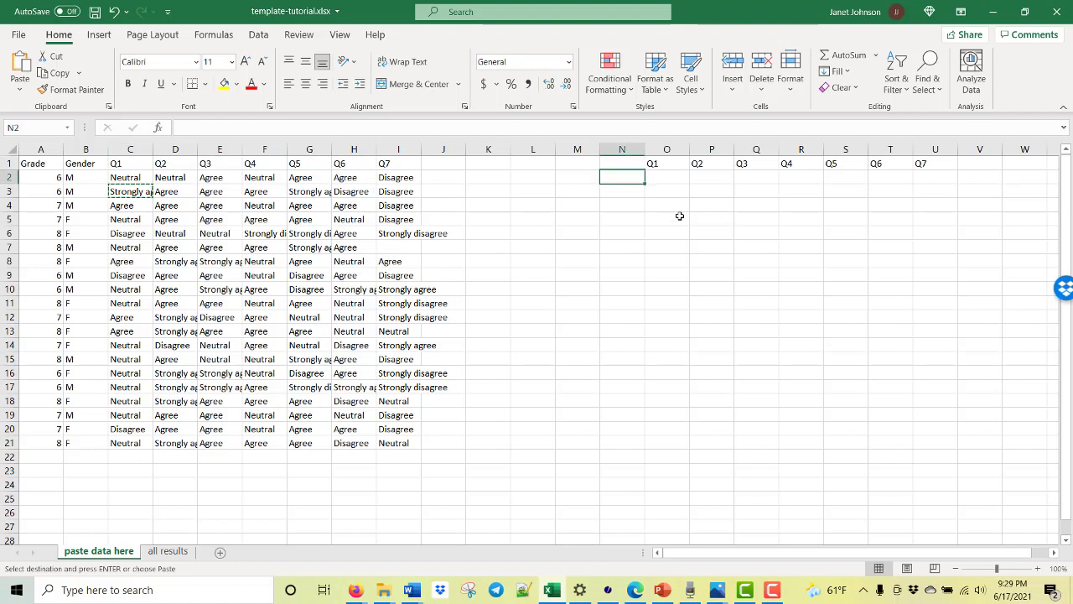
key("ctrl+v")
left_click(712, 255)
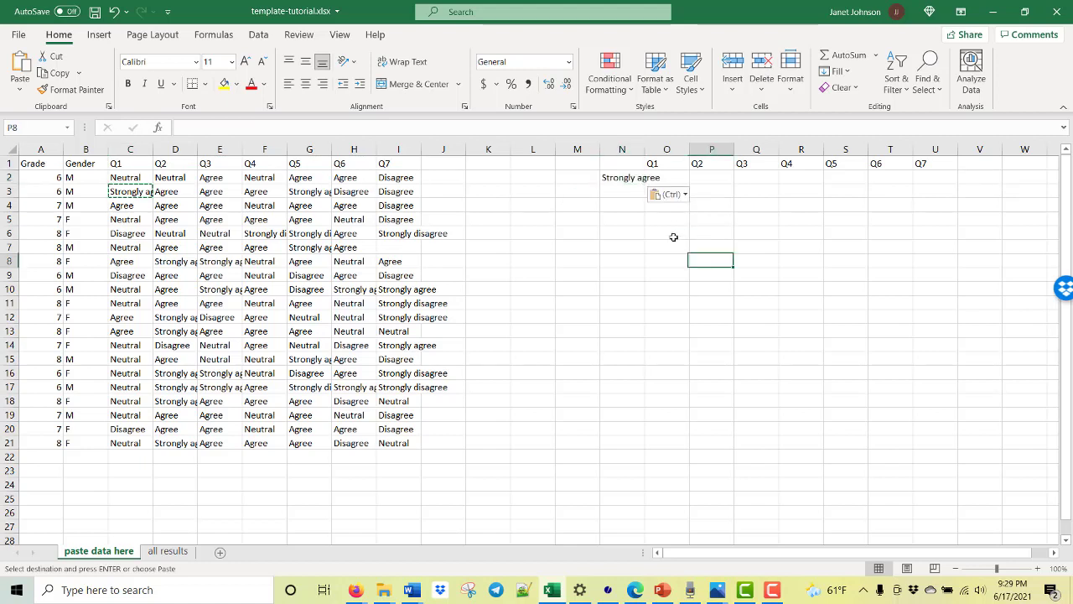
Step: Copy an "Agree" response from the Q1 data into cell N3 as the second row label
left_click(614, 194)
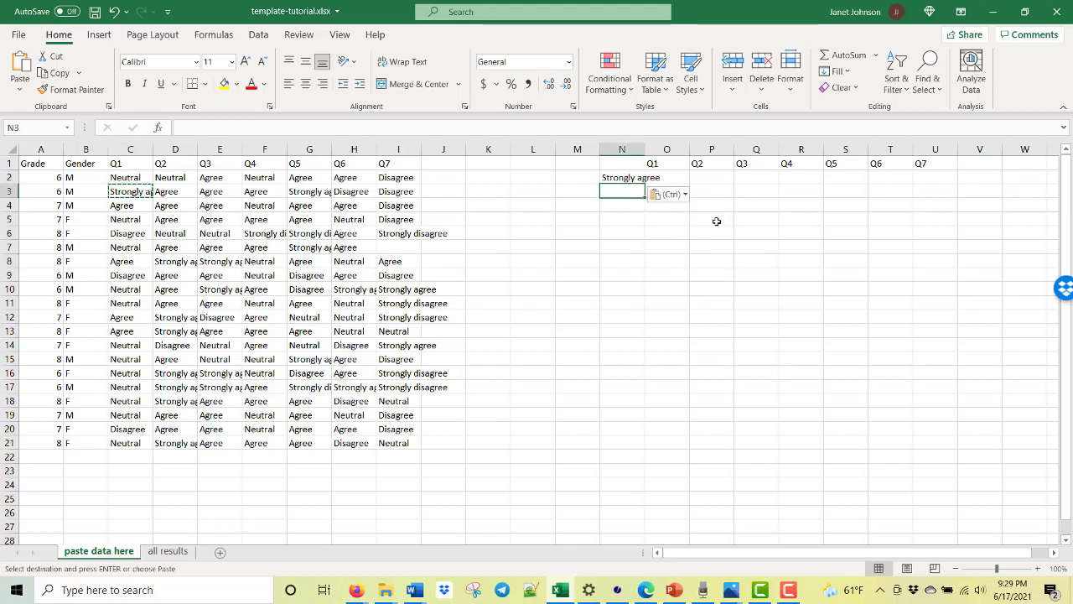
left_click(130, 205)
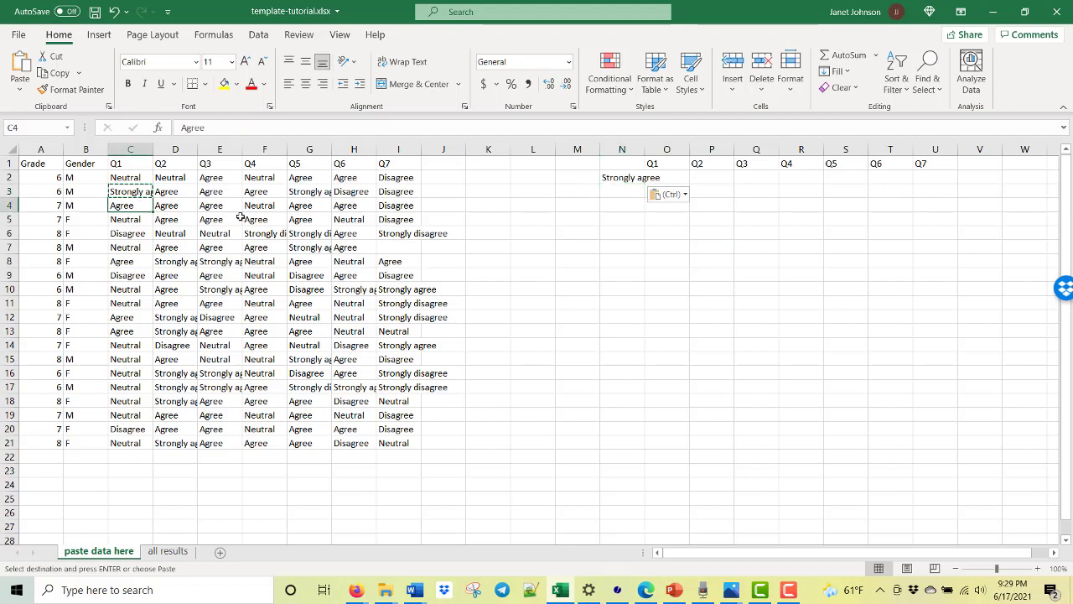
key("ctrl+c")
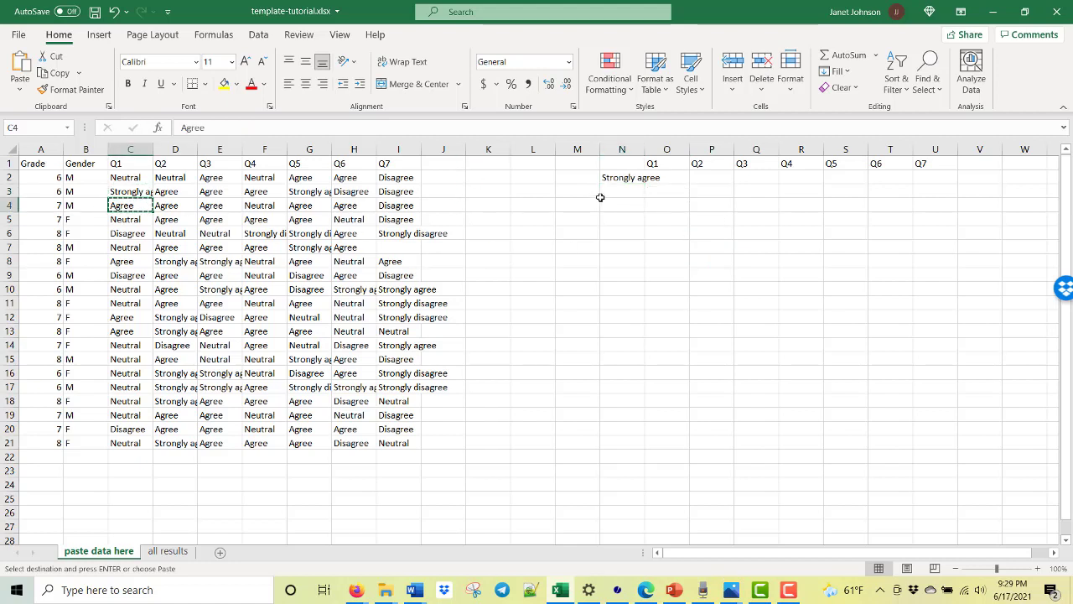
left_click(623, 191)
key("ctrl+v")
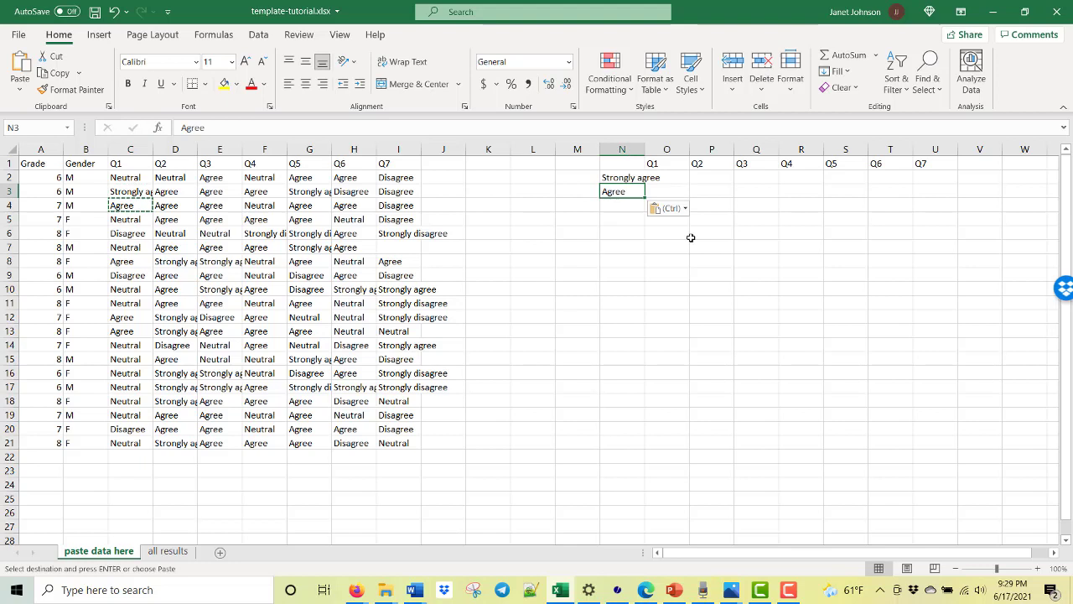
left_click(696, 263)
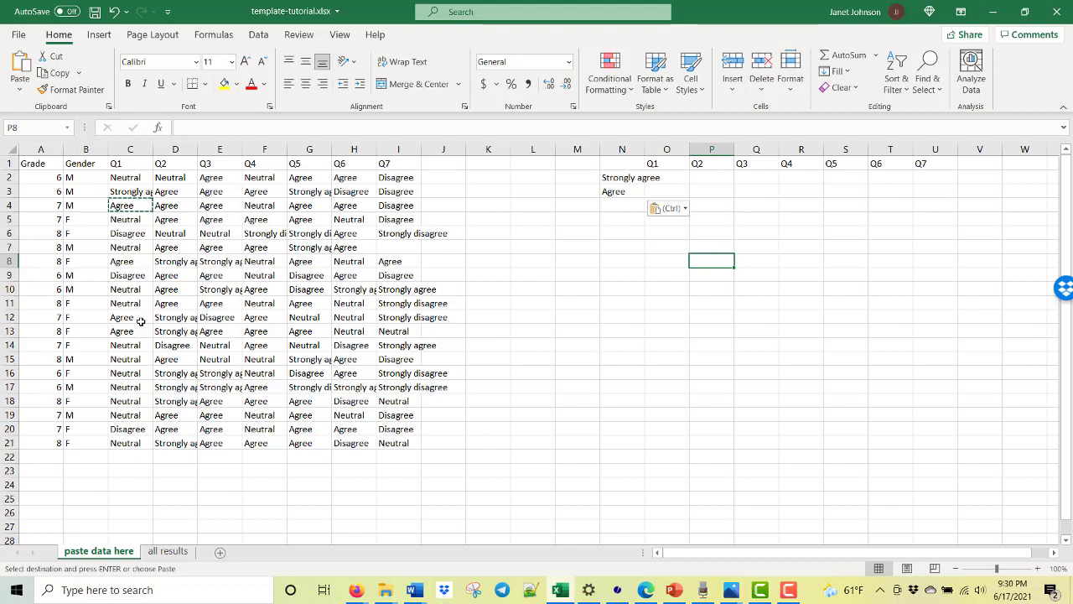
Step: Copy a "Neutral" response from the Q2 data into cell N4 as the third row label
left_click(609, 206)
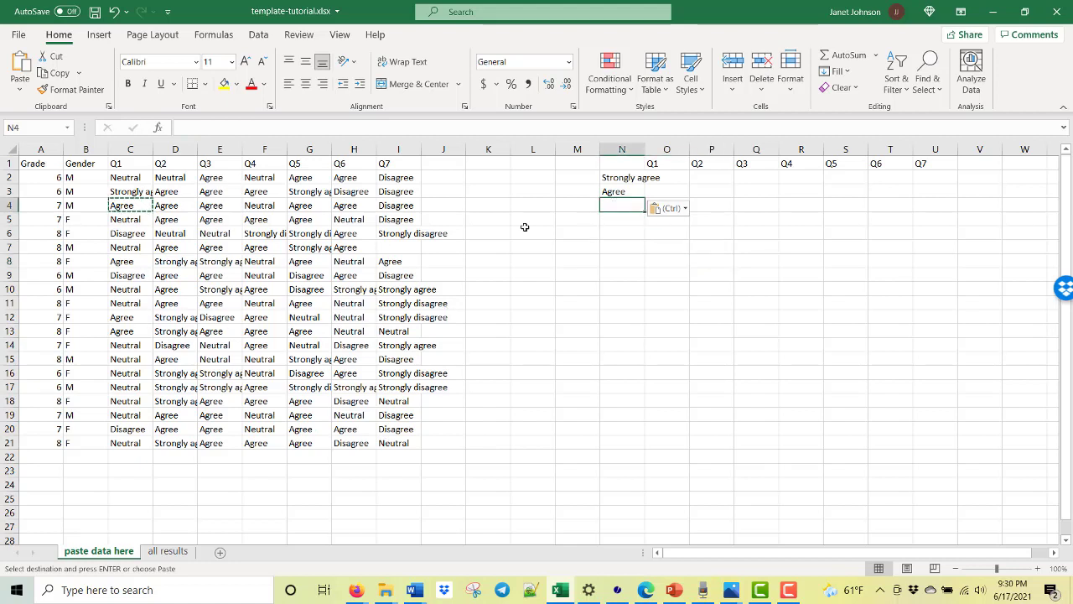
left_click(174, 179)
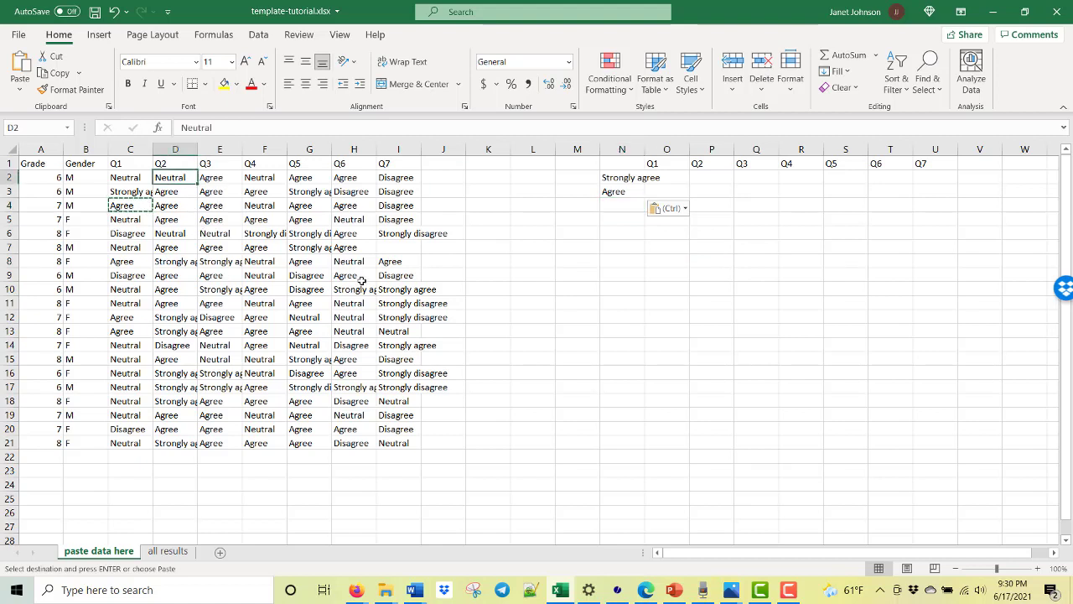
key("ctrl+c")
left_click(633, 205)
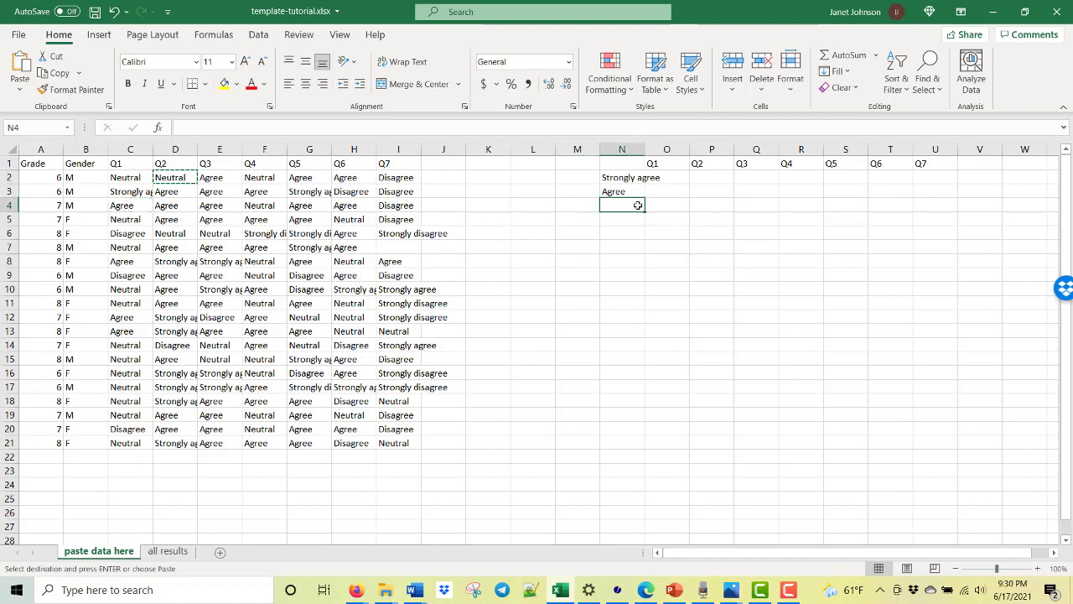
key("ctrl+v")
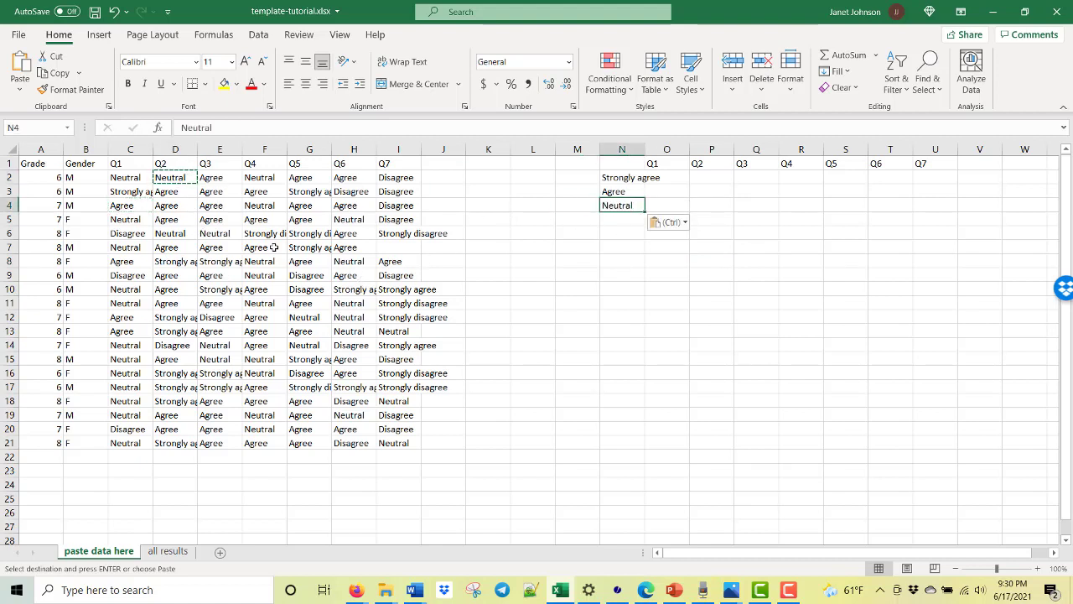
Step: Copy the "Disagree" and "Strongly disagree" responses from the Q7 data into cells N5 and N6 as row labels
left_click(397, 179)
key("ctrl+c")
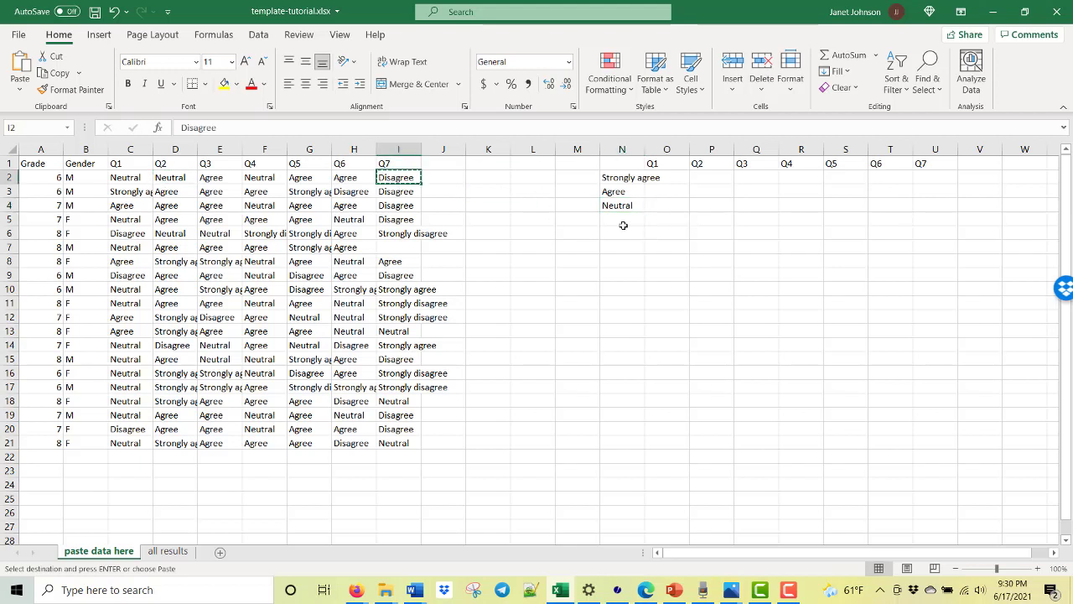
left_click(622, 219)
key("ctrl+v")
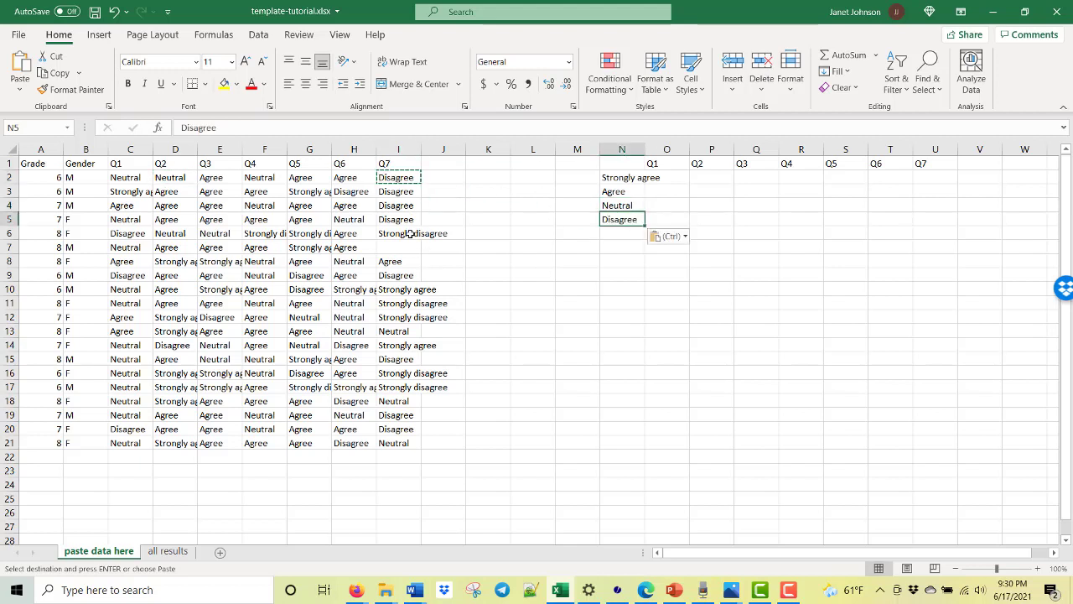
left_click(410, 233)
key("ctrl+c")
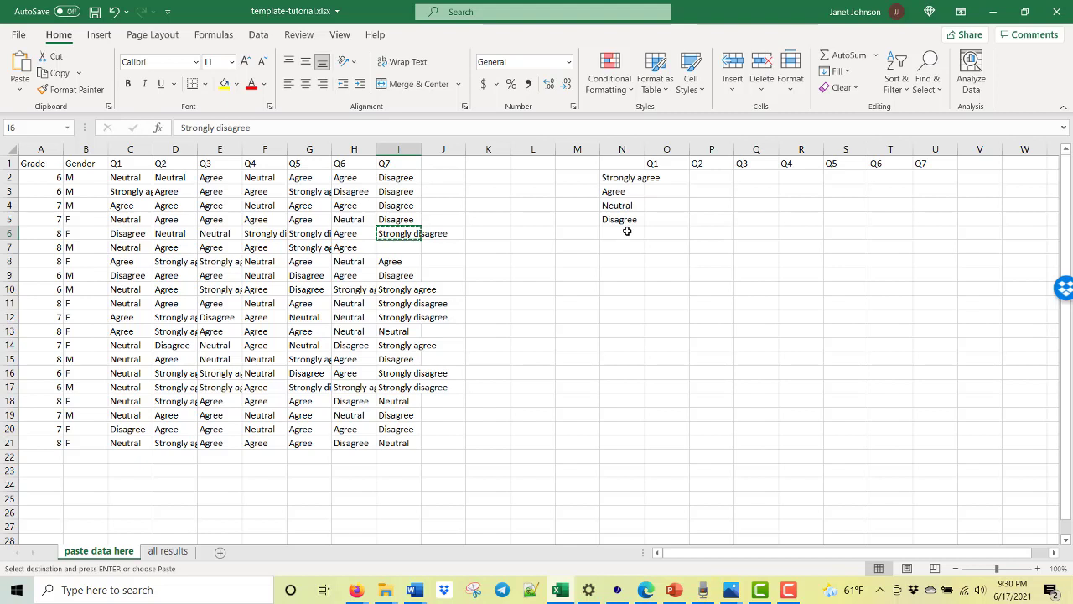
left_click(627, 232)
key("ctrl+v")
left_click(711, 330)
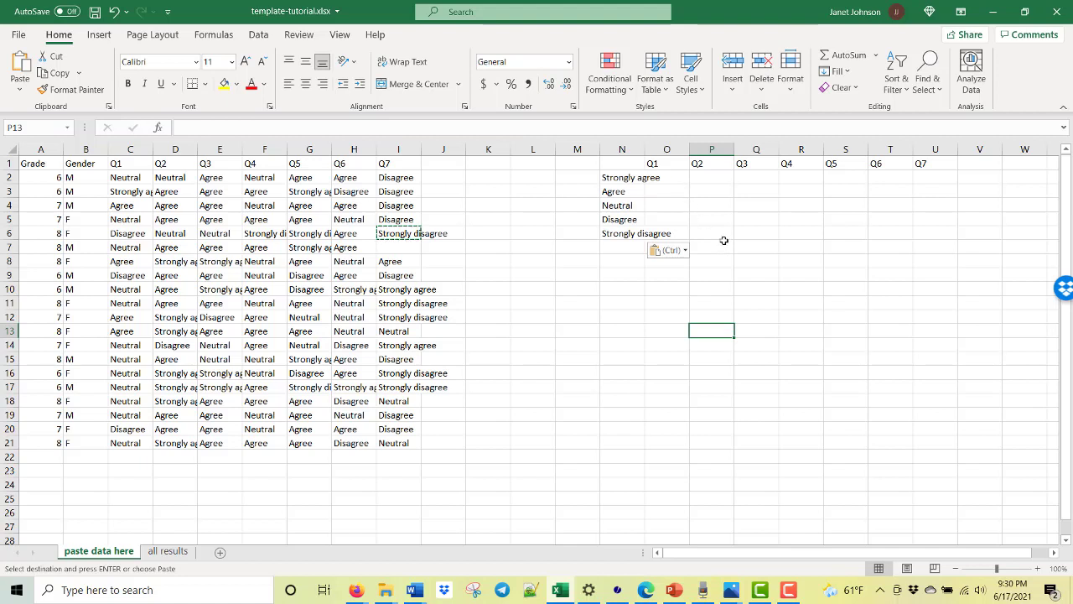
Step: Enter the formula =countif(C2:C21,N2) in cell O2 to count the "Strongly agree" answers for Q1
left_click(671, 178)
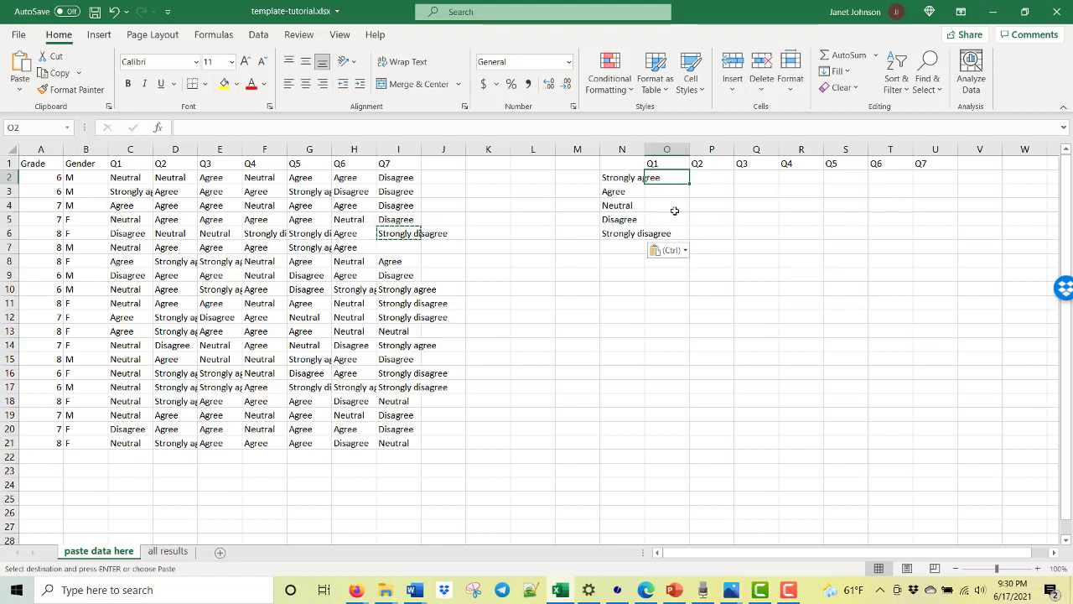
left_click(357, 130)
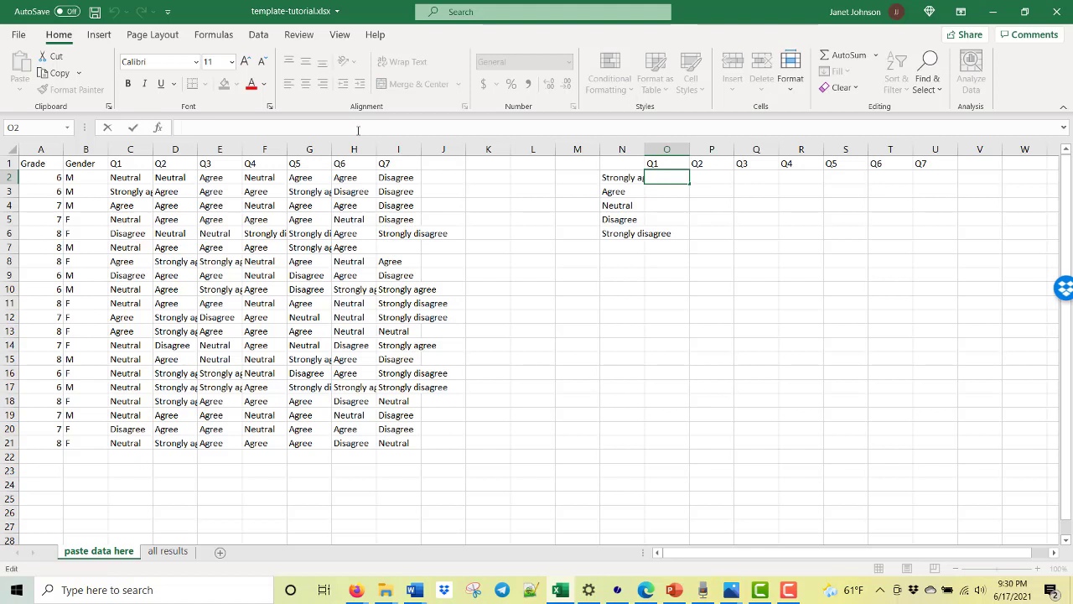
type("=")
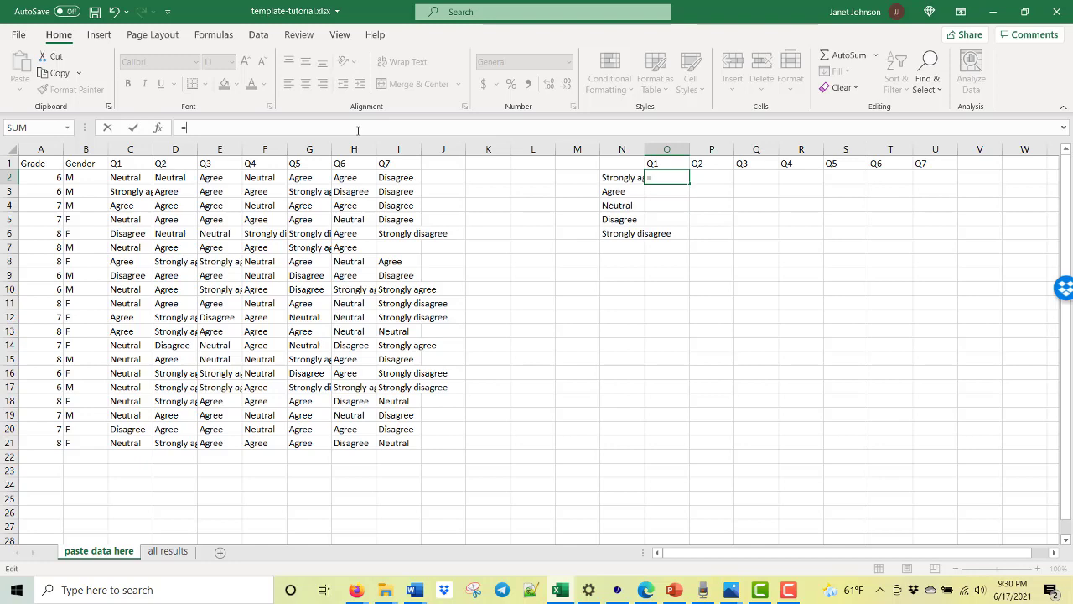
type("countif")
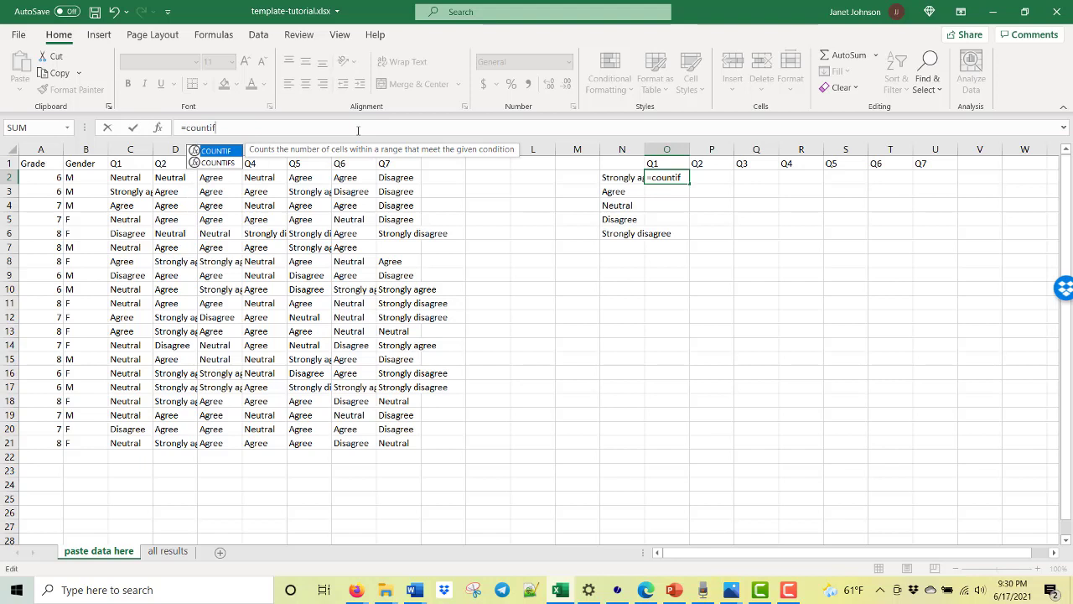
type("(")
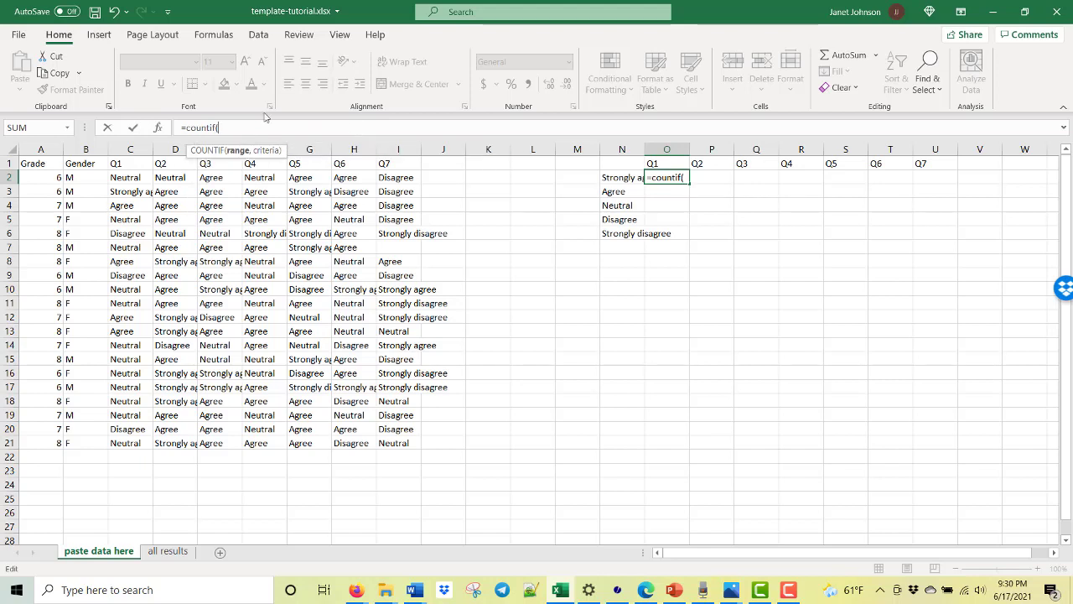
left_click(133, 177)
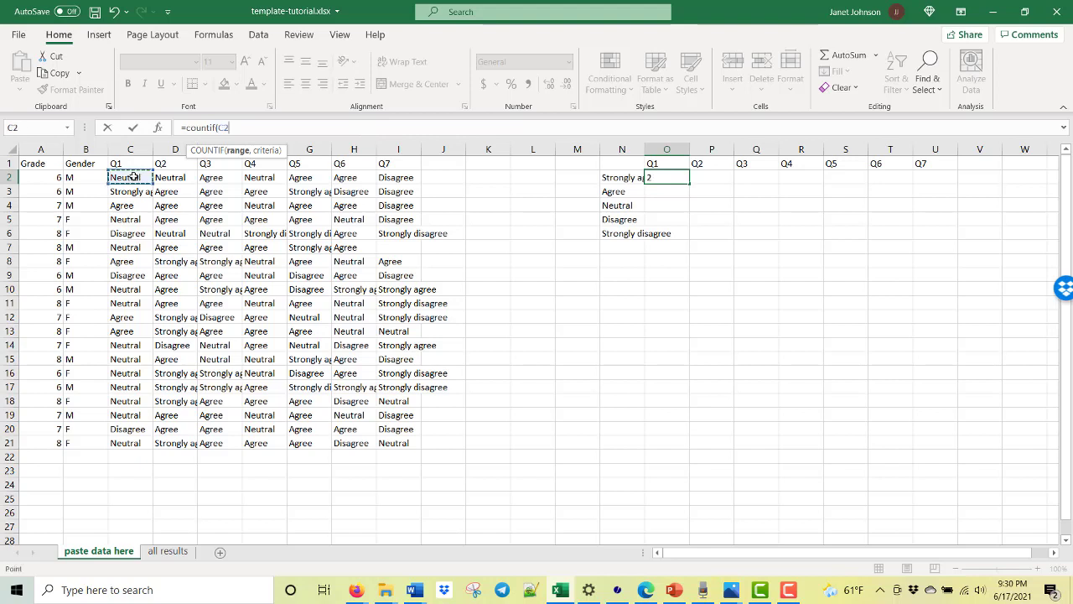
left_click_drag(133, 177, 117, 436)
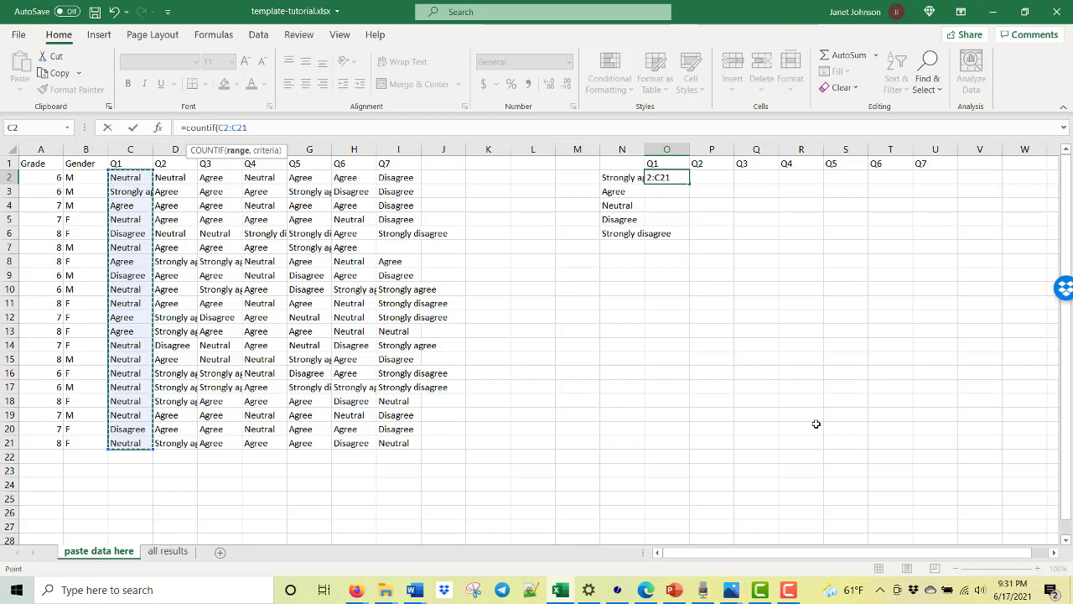
type(",")
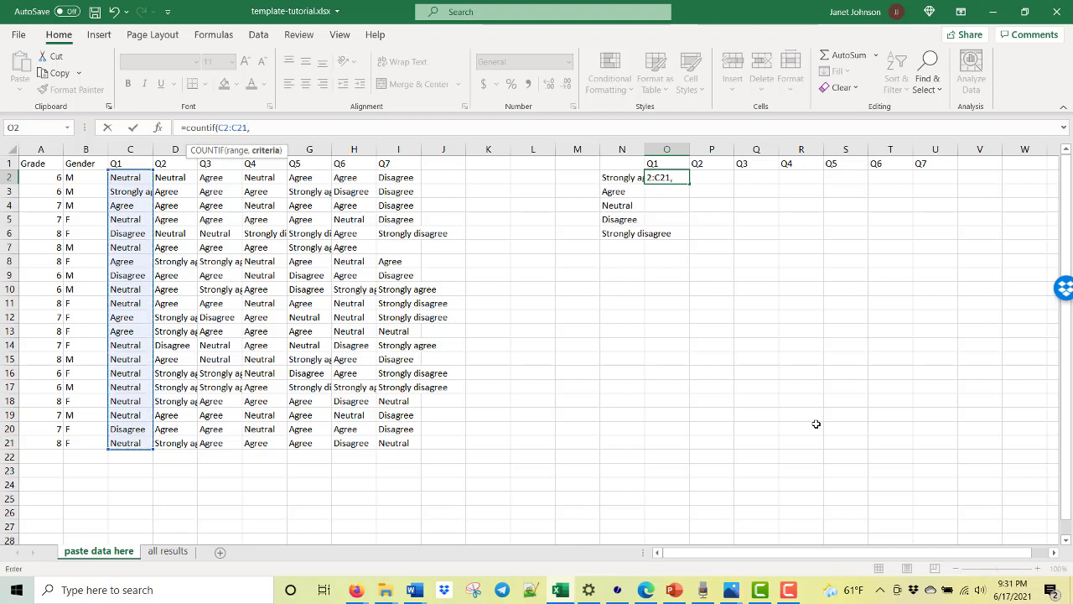
left_click(617, 178)
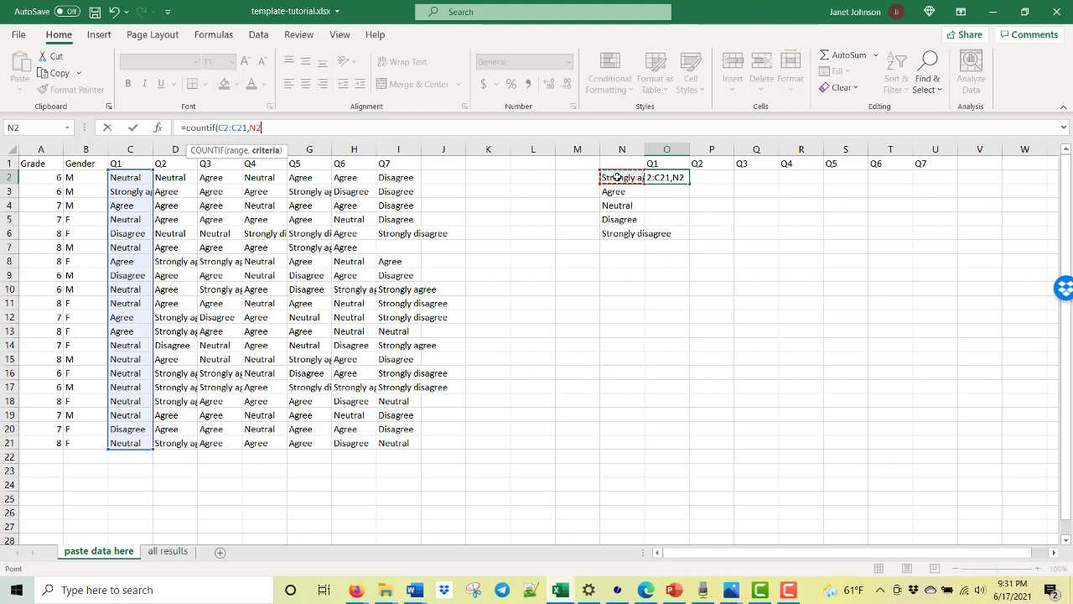
type(")")
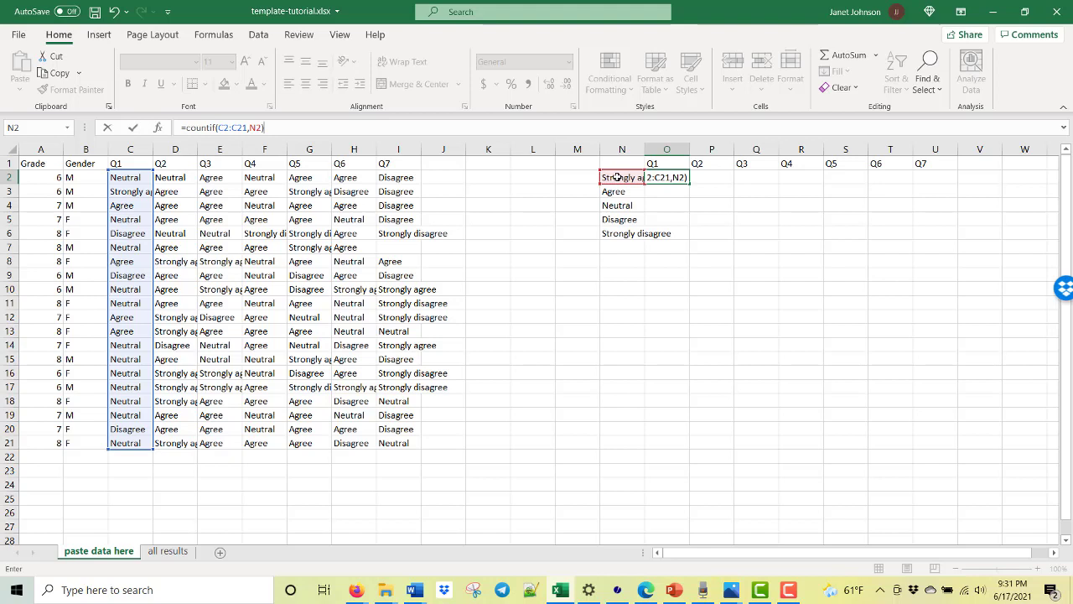
key("Return")
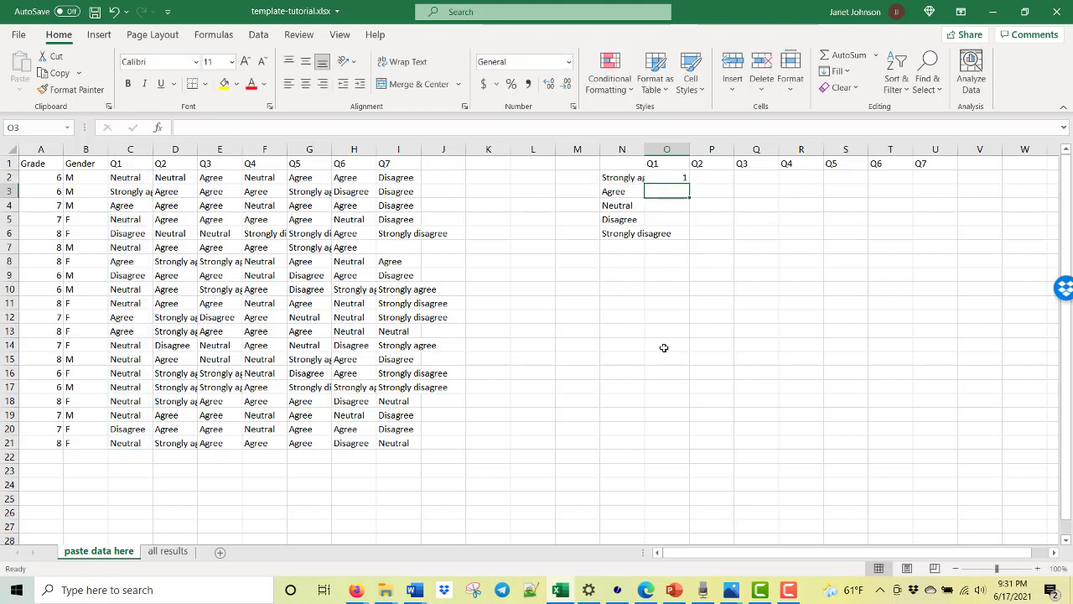
Step: Fill the COUNTIF formula in O2 down through O6 for the remaining Q1 response options
left_click(668, 178)
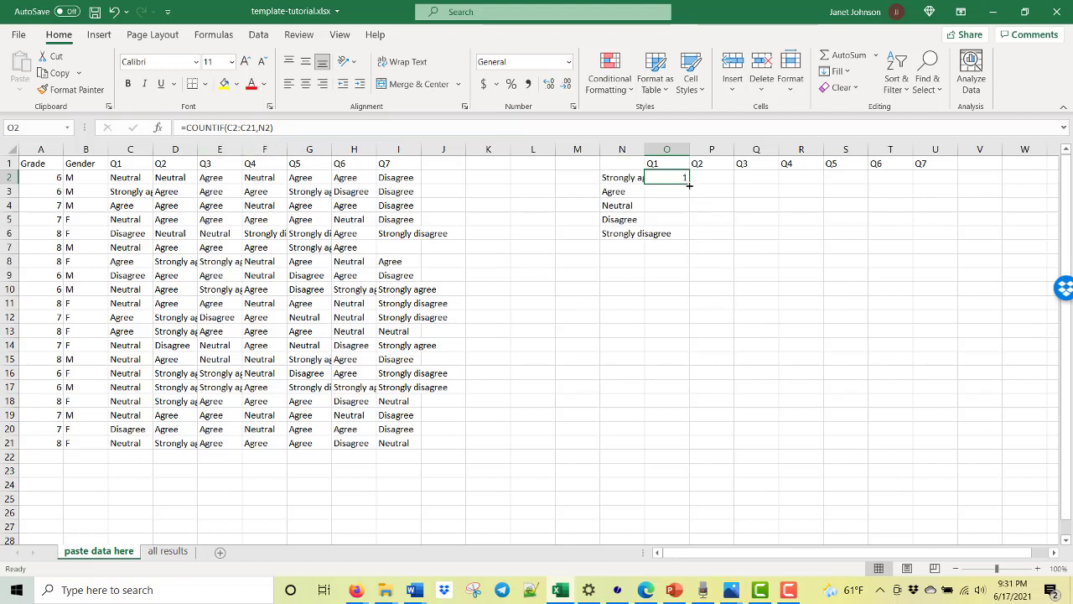
left_click_drag(689, 185, 689, 240)
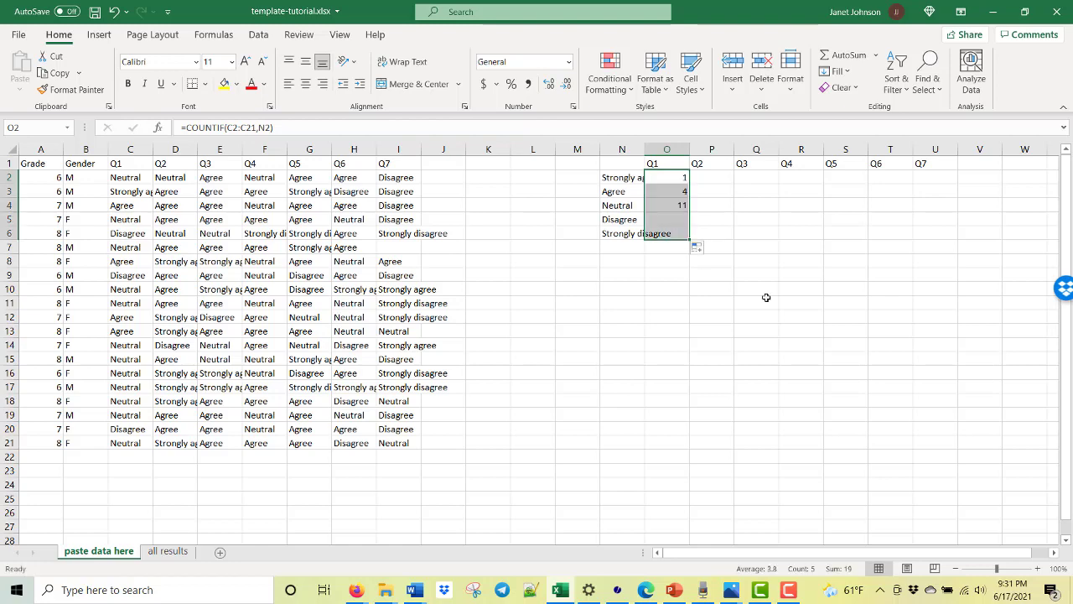
left_click(844, 232)
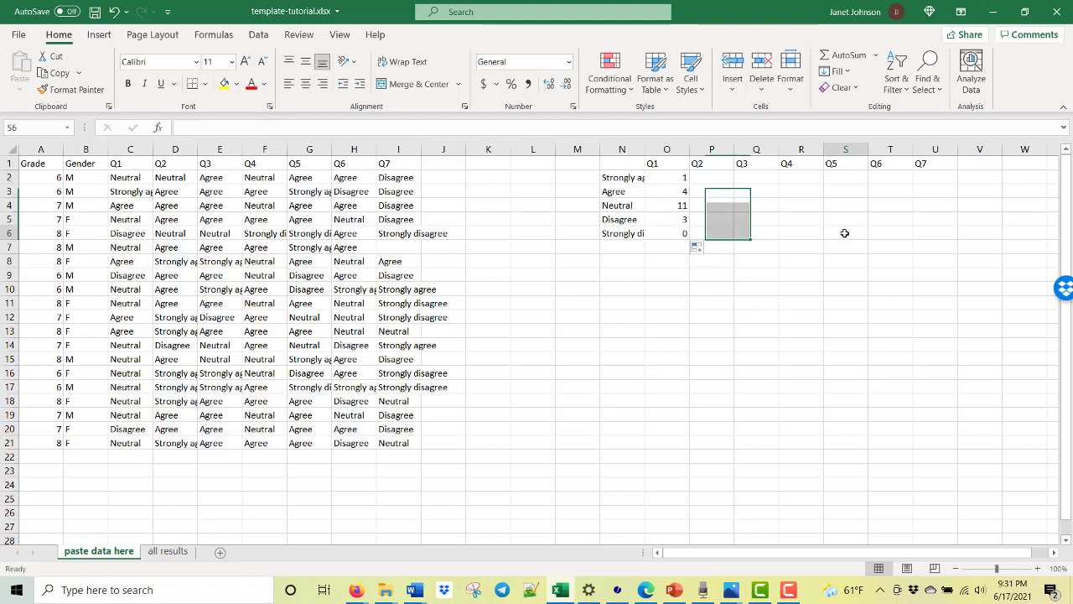
Step: Inspect which cell ranges the copied COUNTIF formula in O3 refers to
left_click(666, 191)
key("F2")
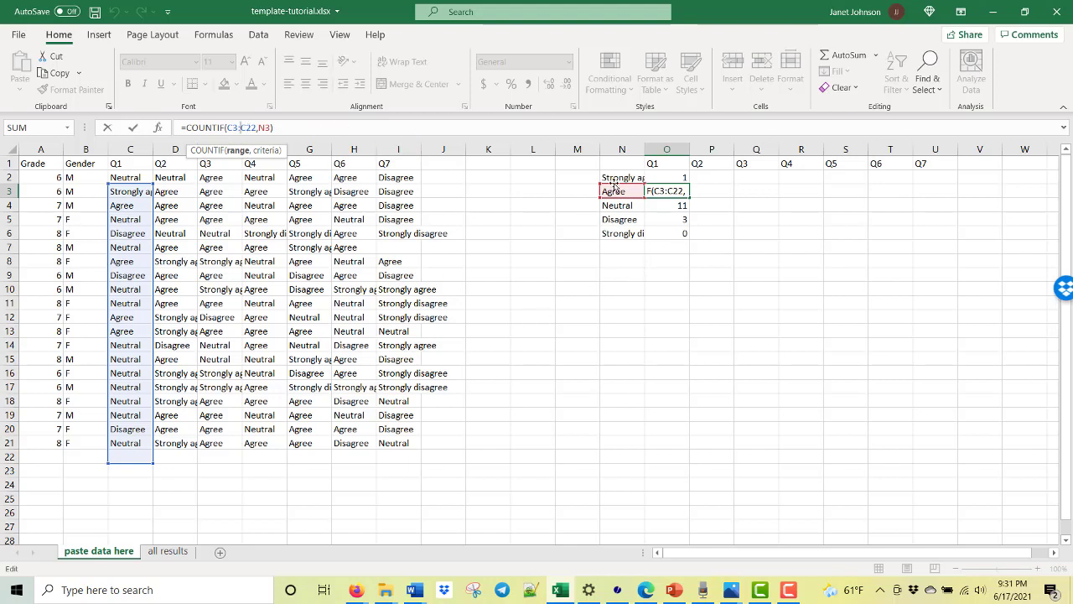
key("Return")
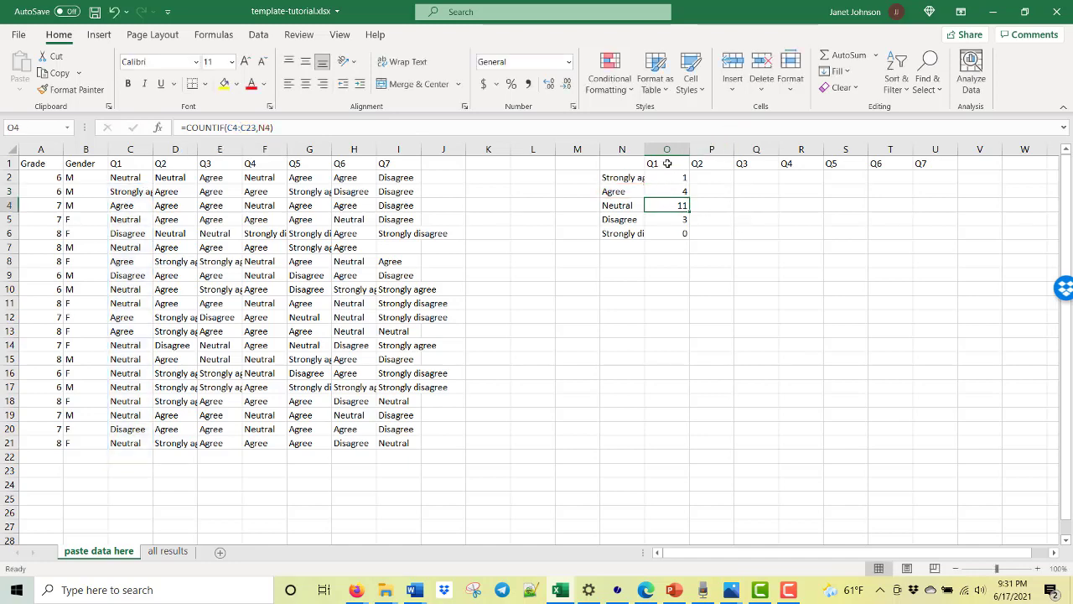
Step: Change the formula in O2 to =COUNTIF(C$2:C$21,$N2), locking the data rows and the label column
left_click(654, 176)
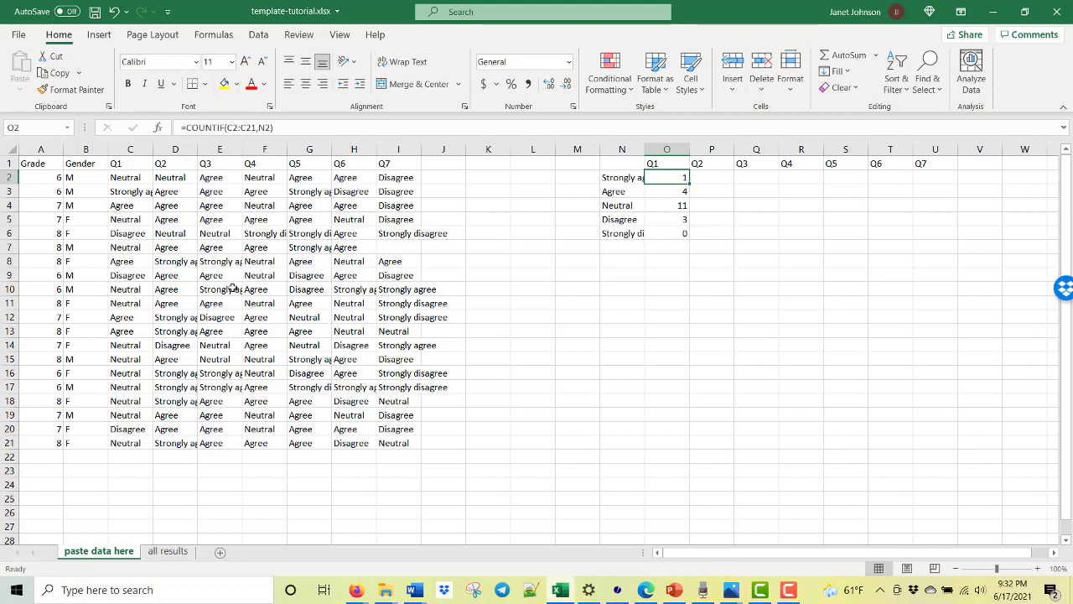
left_click(237, 127)
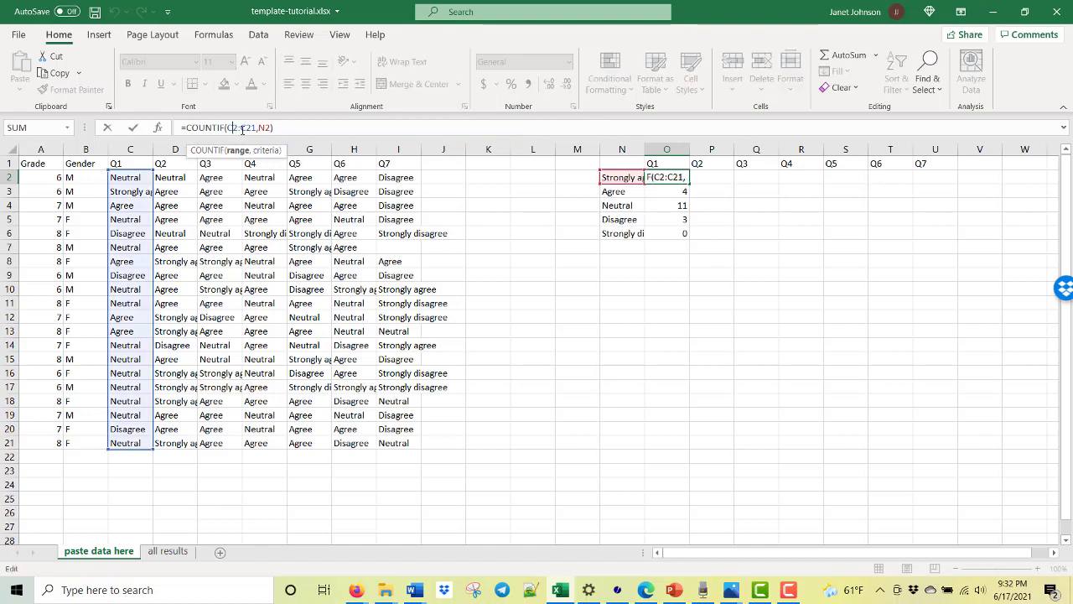
type("$")
left_click(252, 127)
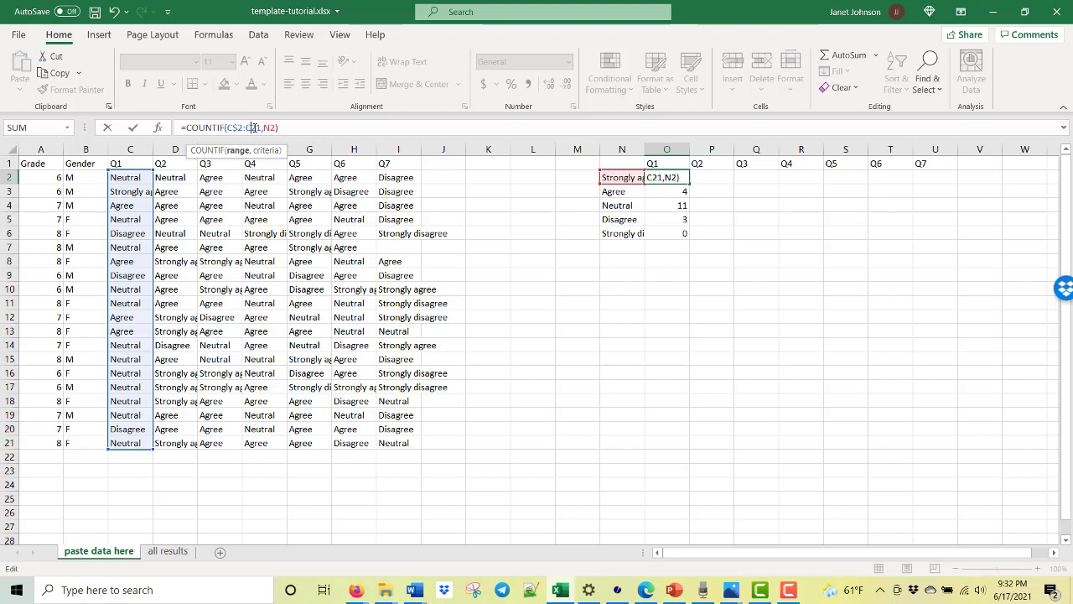
type("$")
left_click(268, 127)
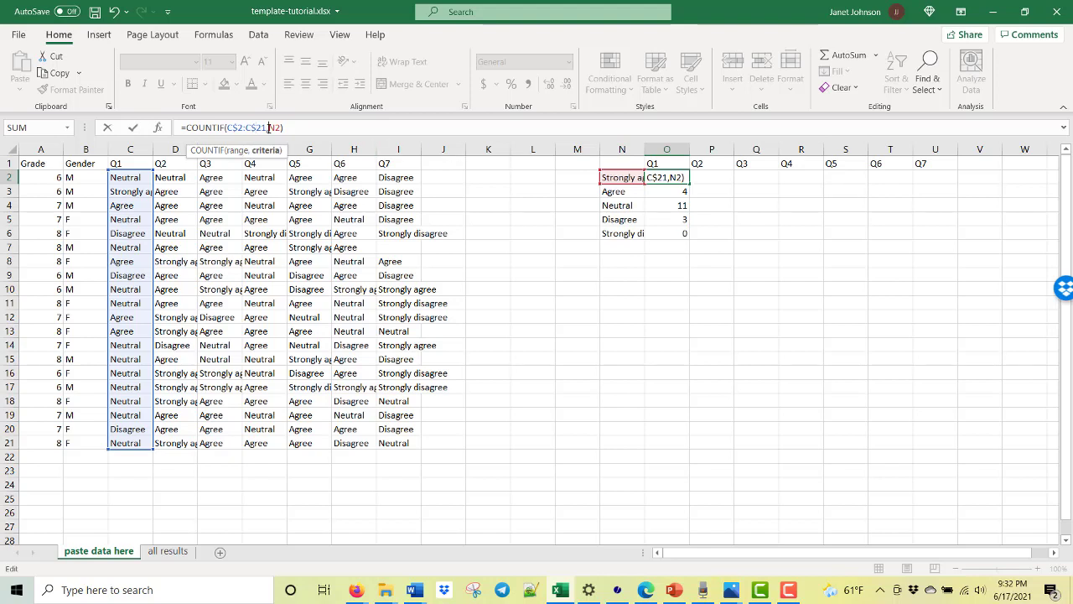
type("$")
key("Return")
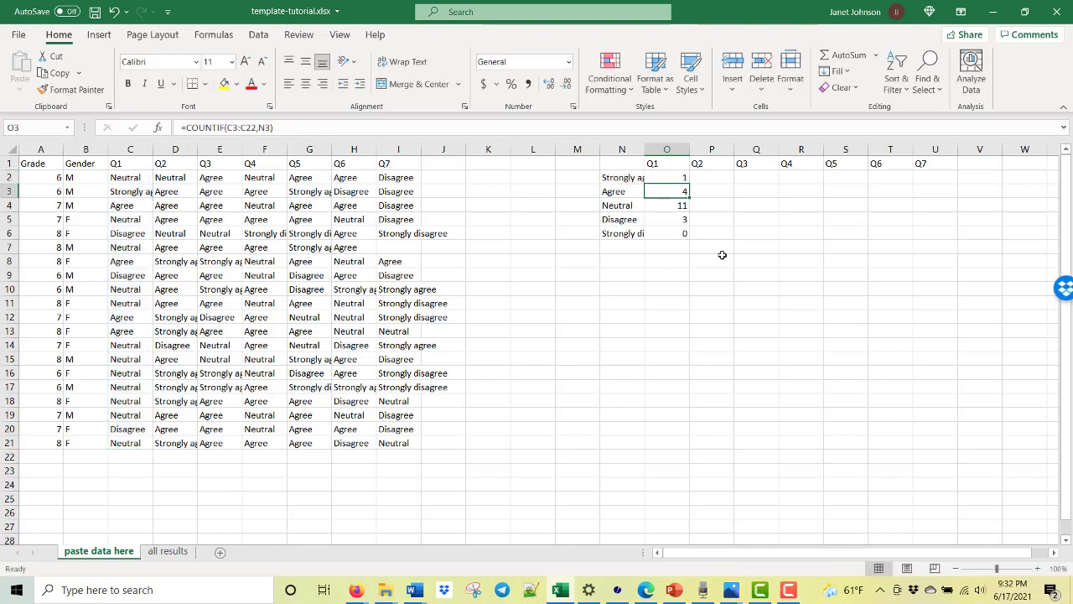
Step: Fill the corrected formula from O2 down through O6, replacing the earlier Q1 formulas
left_click(663, 176)
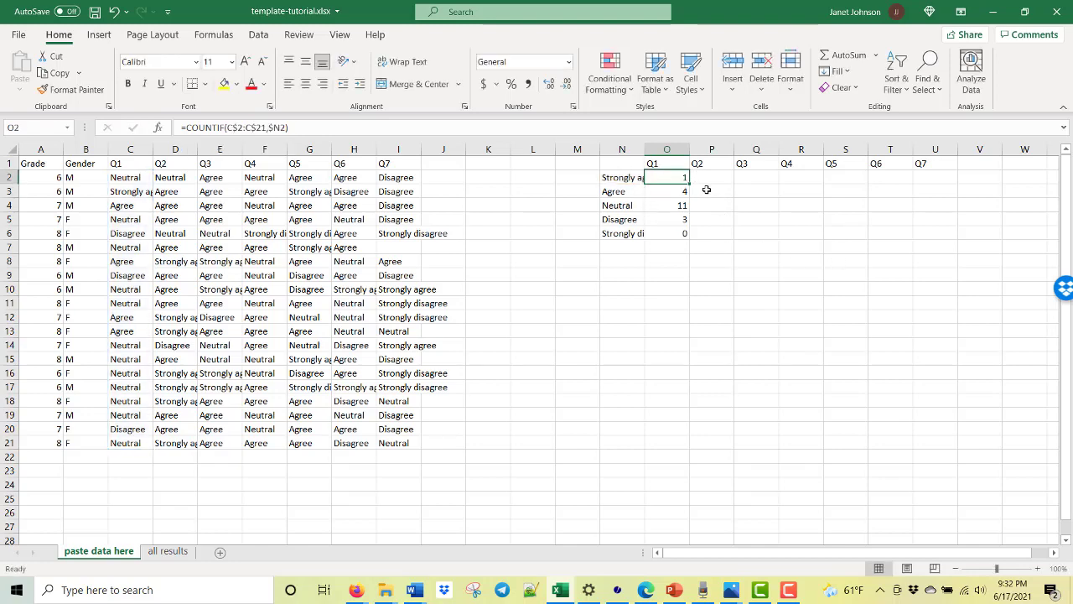
left_click_drag(690, 182, 689, 239)
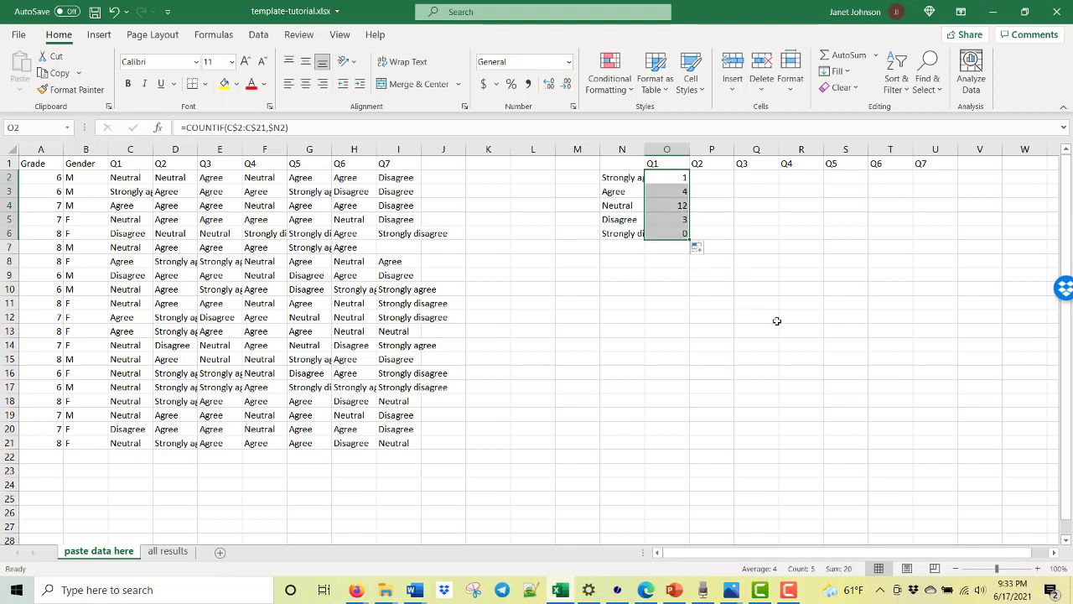
left_click(785, 330)
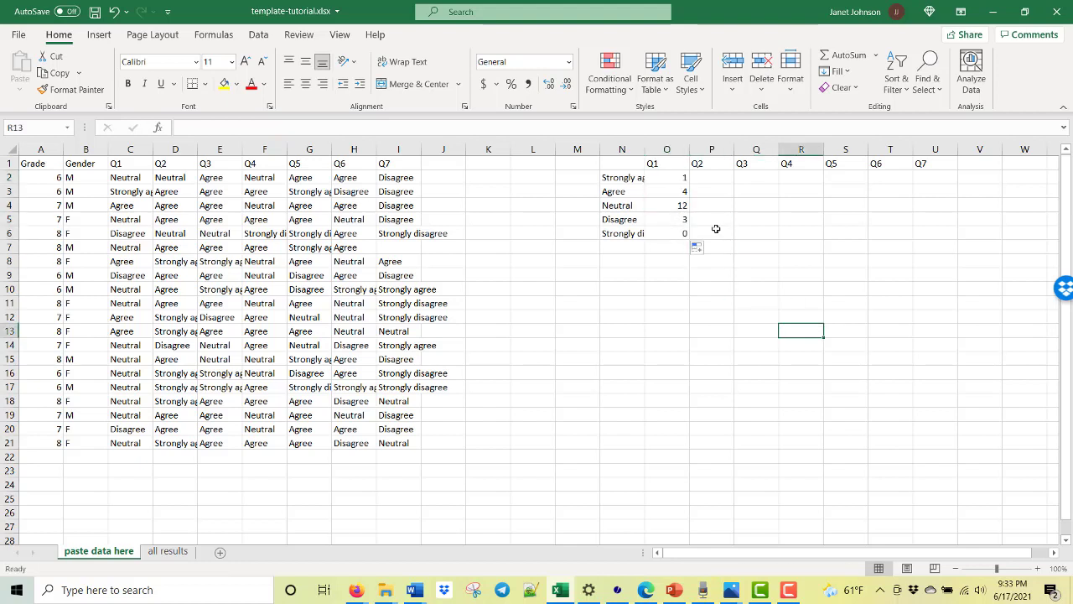
Step: Check the range and criteria references of the Q1 formulas in O3 and O4
left_click(675, 194)
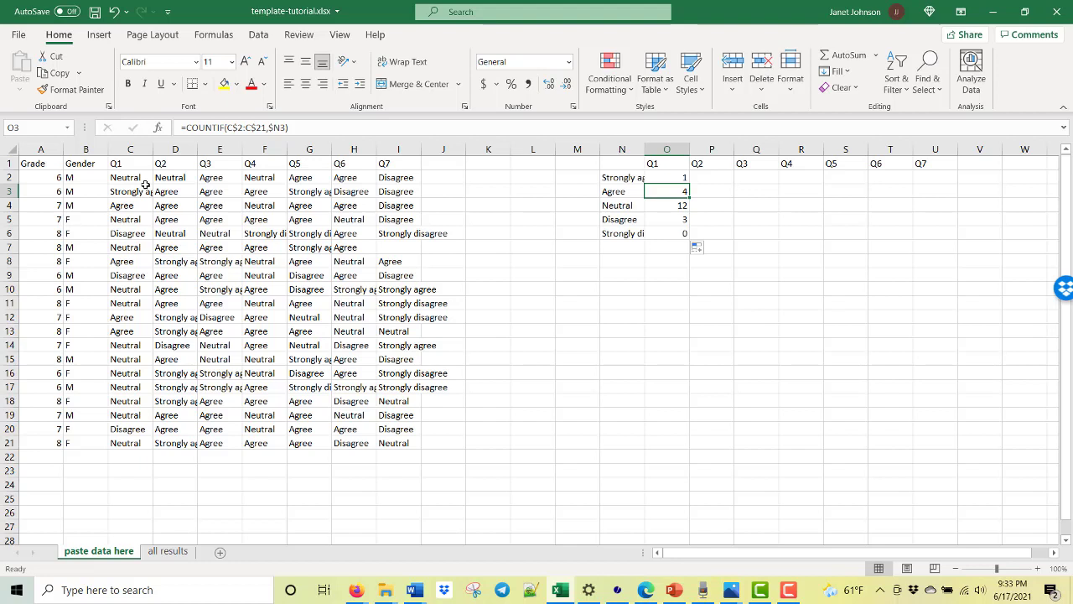
left_click(253, 127)
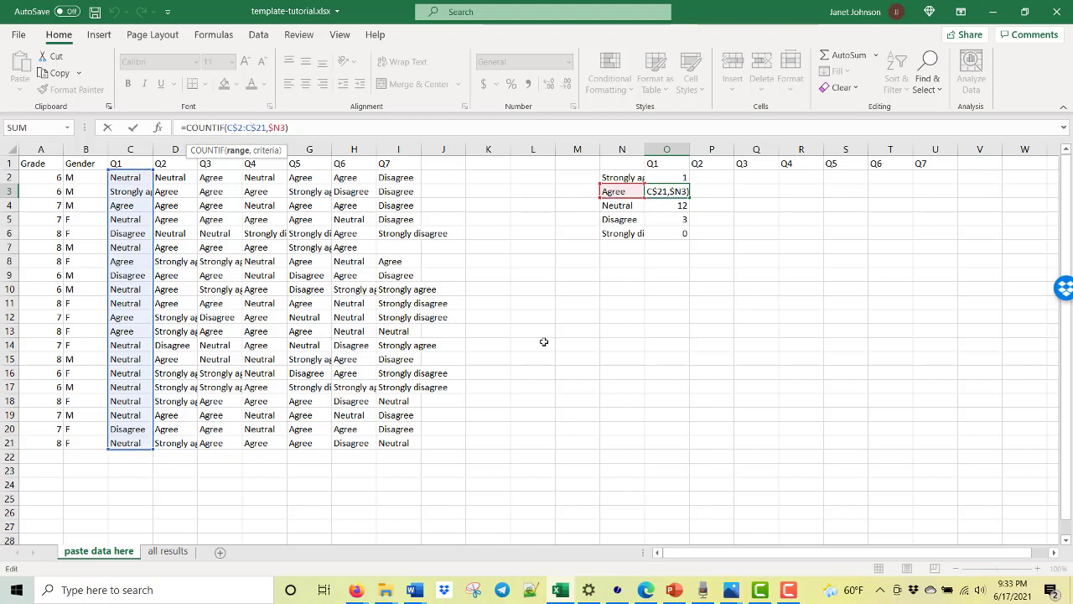
key("Return")
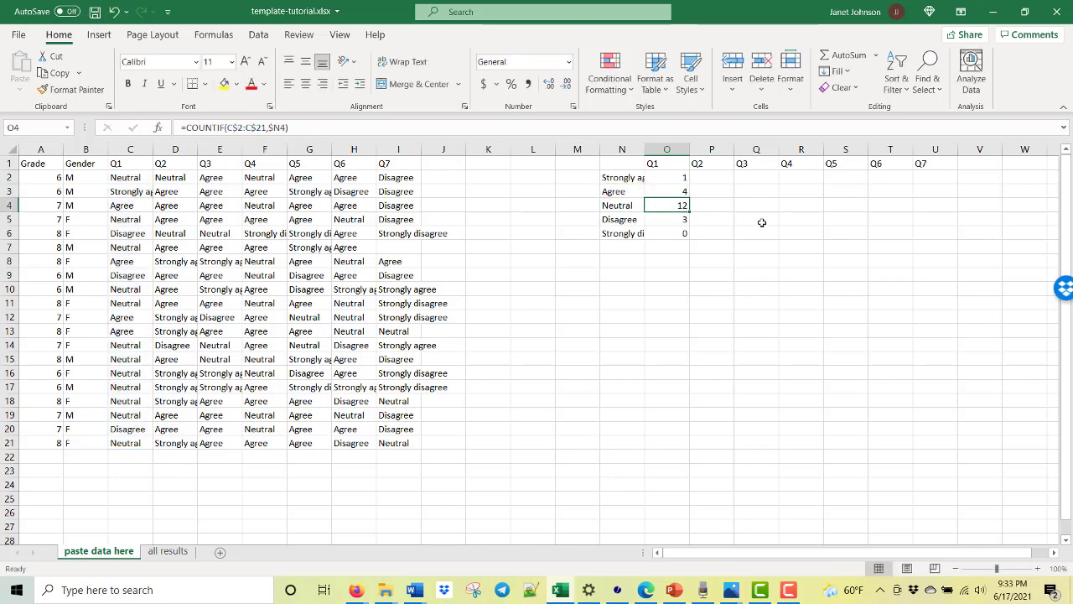
left_click(222, 127)
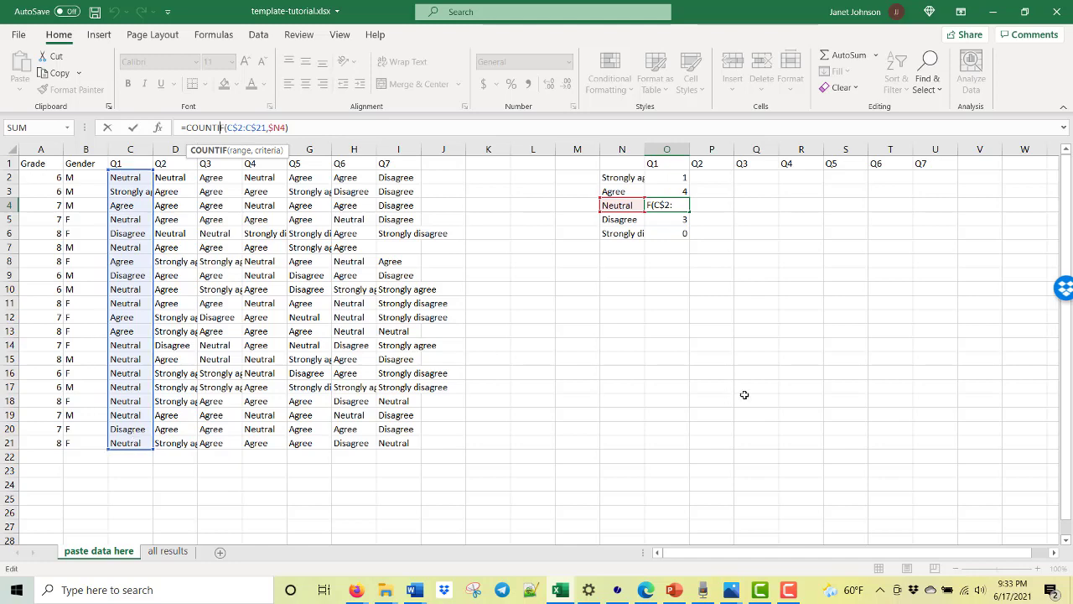
key("Return")
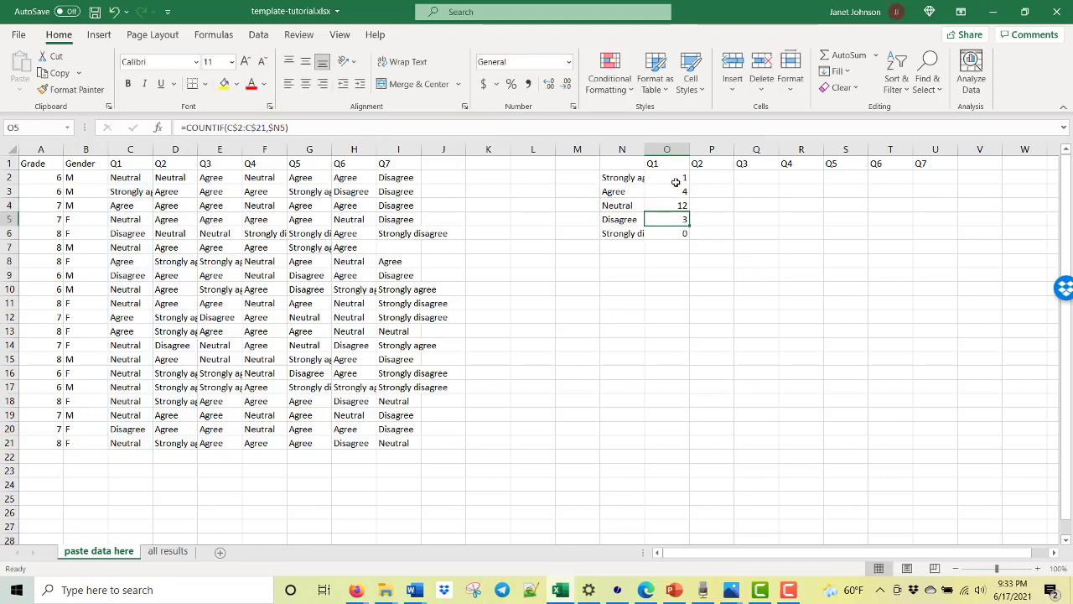
Step: Fill the Q1 formulas in O2:O6 across through column U to count the responses for Q2 to Q7
left_click_drag(671, 175, 680, 235)
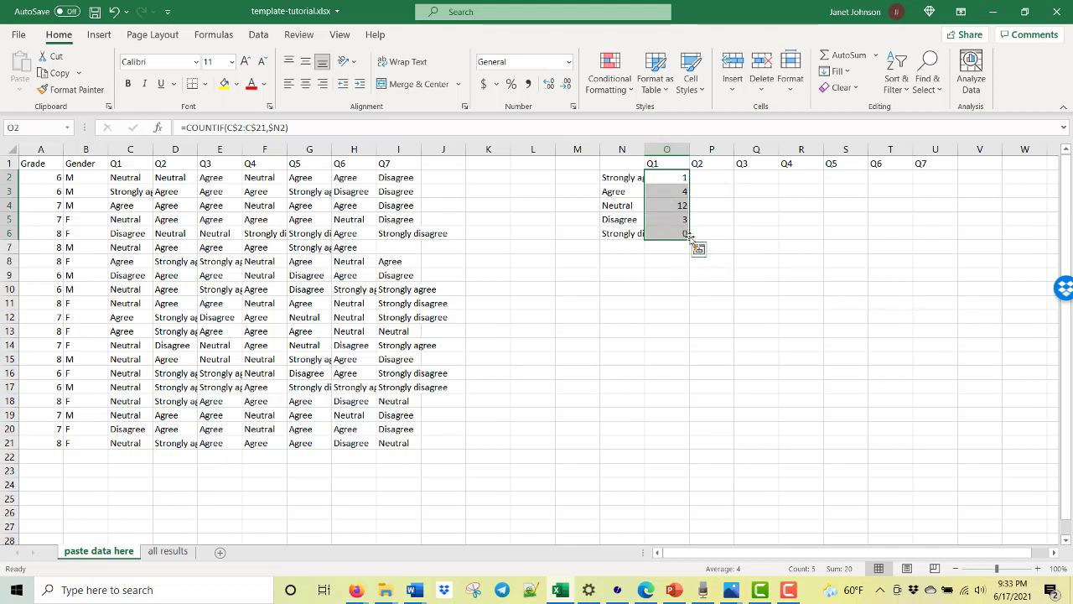
left_click_drag(689, 239, 941, 239)
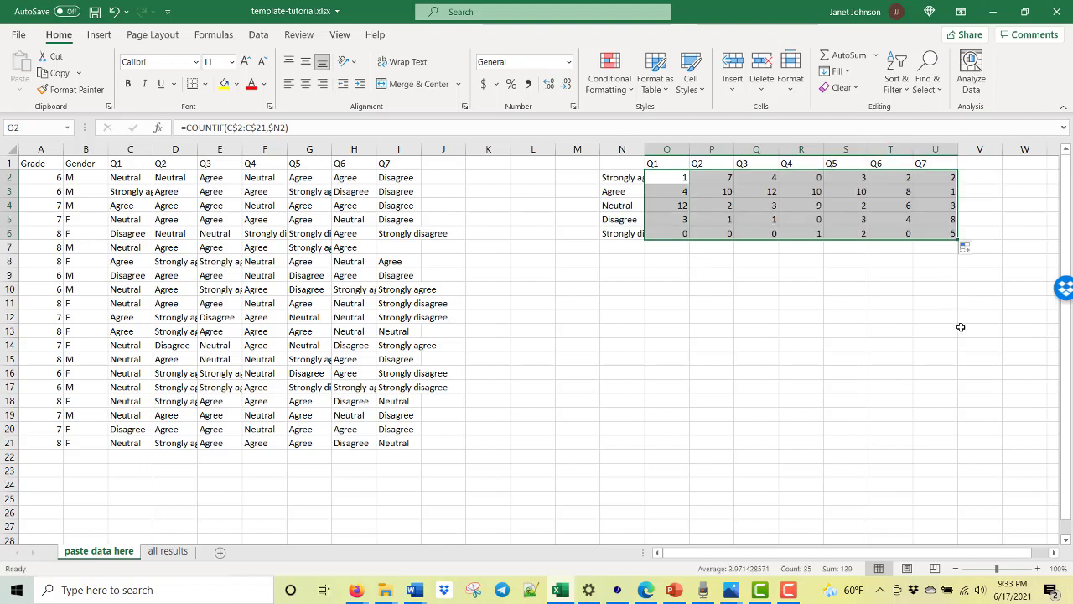
left_click(950, 335)
Step: Check the range and criteria references of the filled formulas in P3 for Q2 and T4 for Q6
left_click(719, 194)
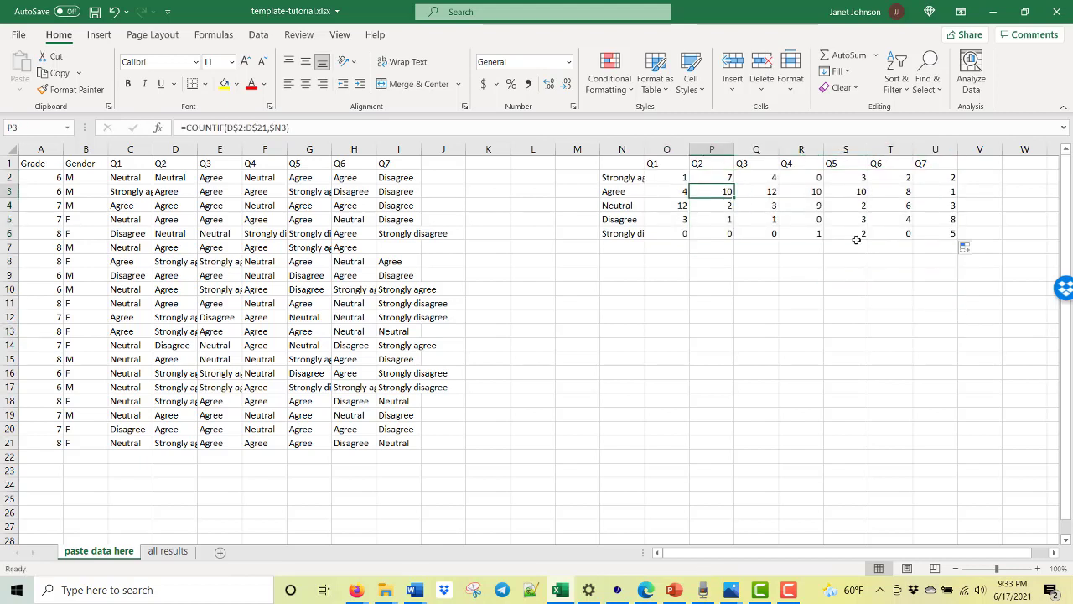
left_click(257, 127)
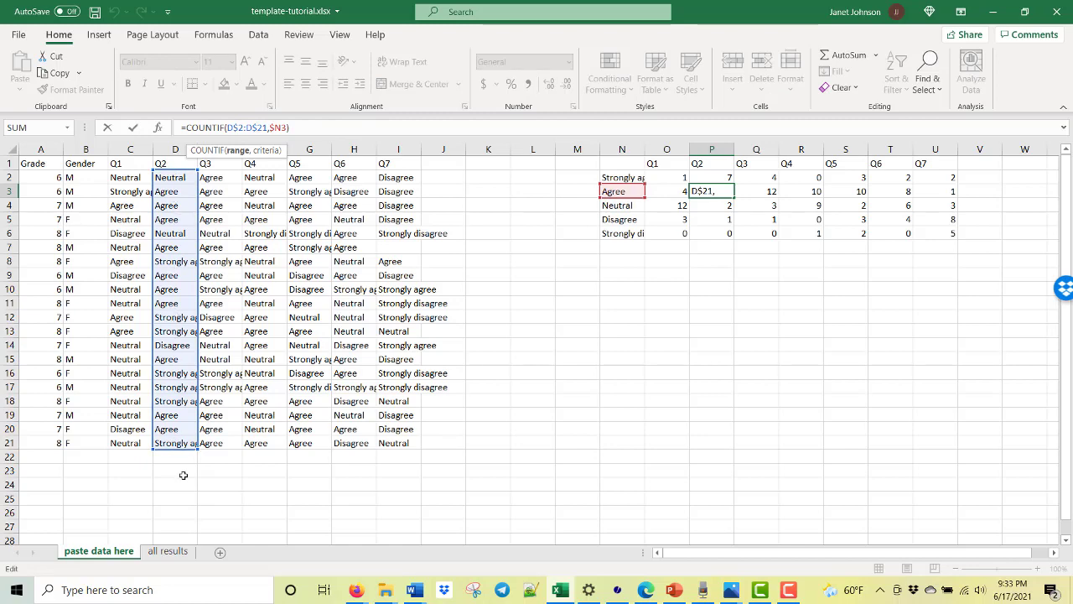
key("Return")
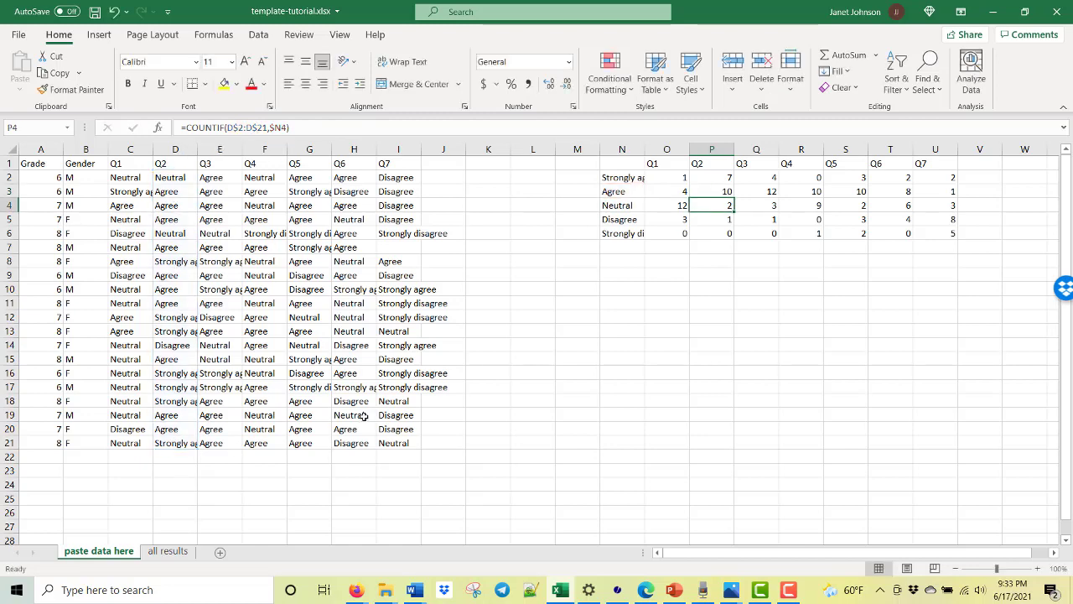
left_click(897, 208)
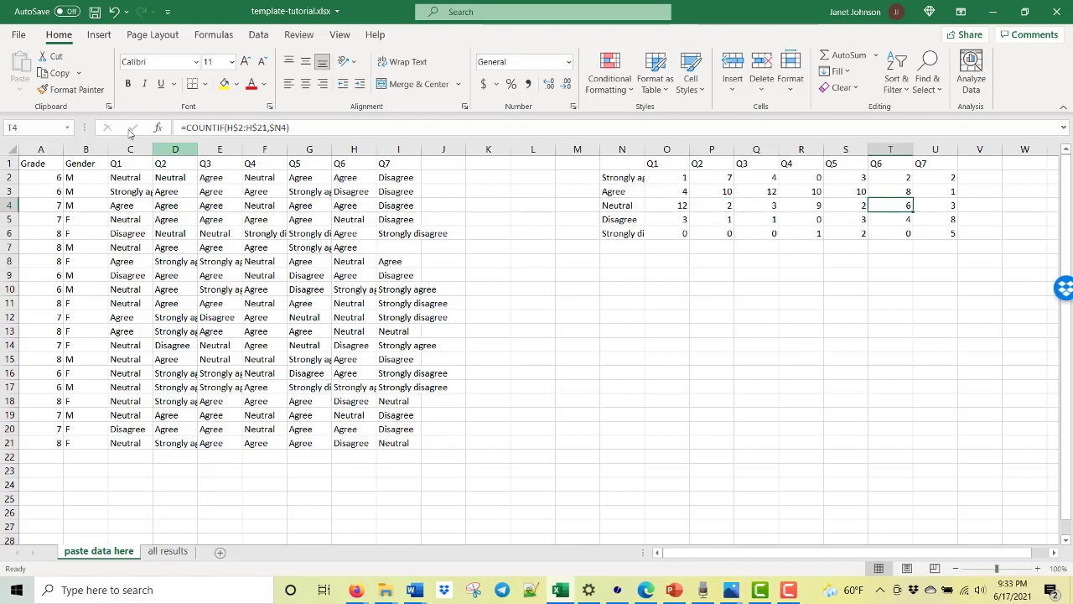
left_click(235, 127)
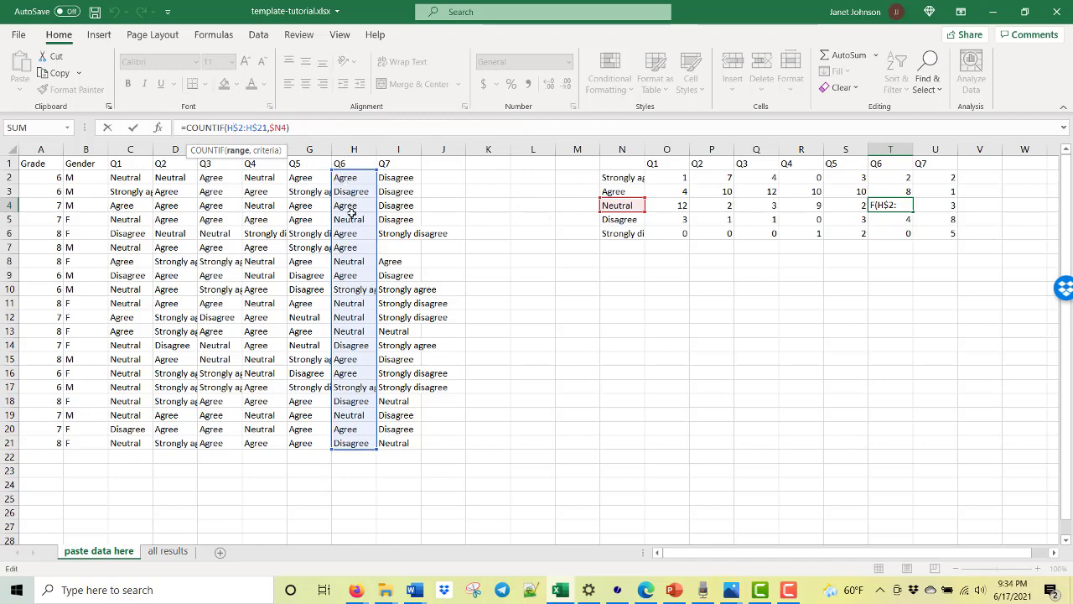
key("Return")
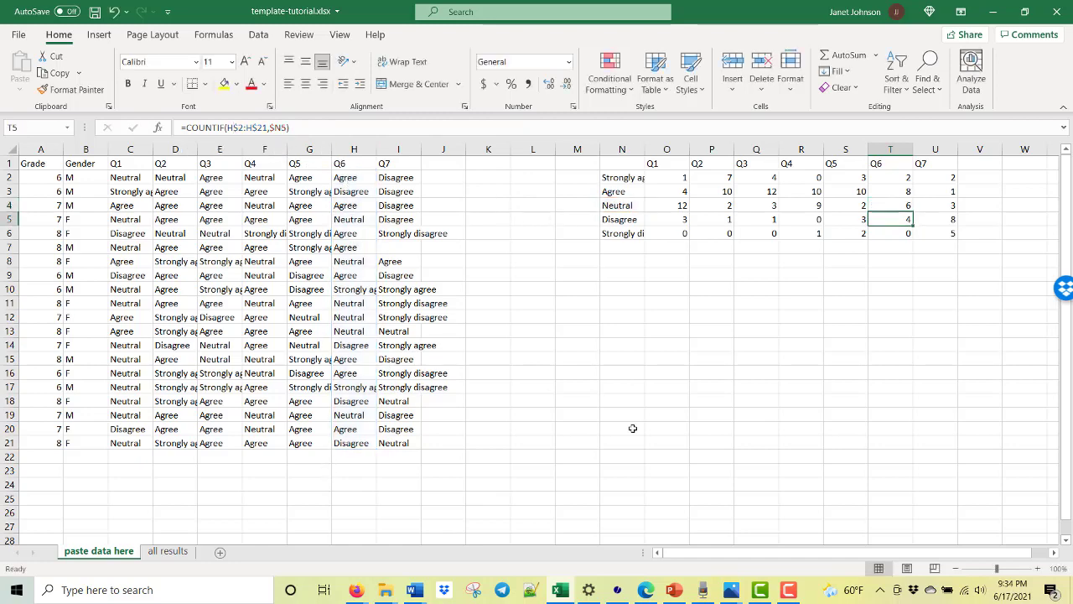
left_click(801, 356)
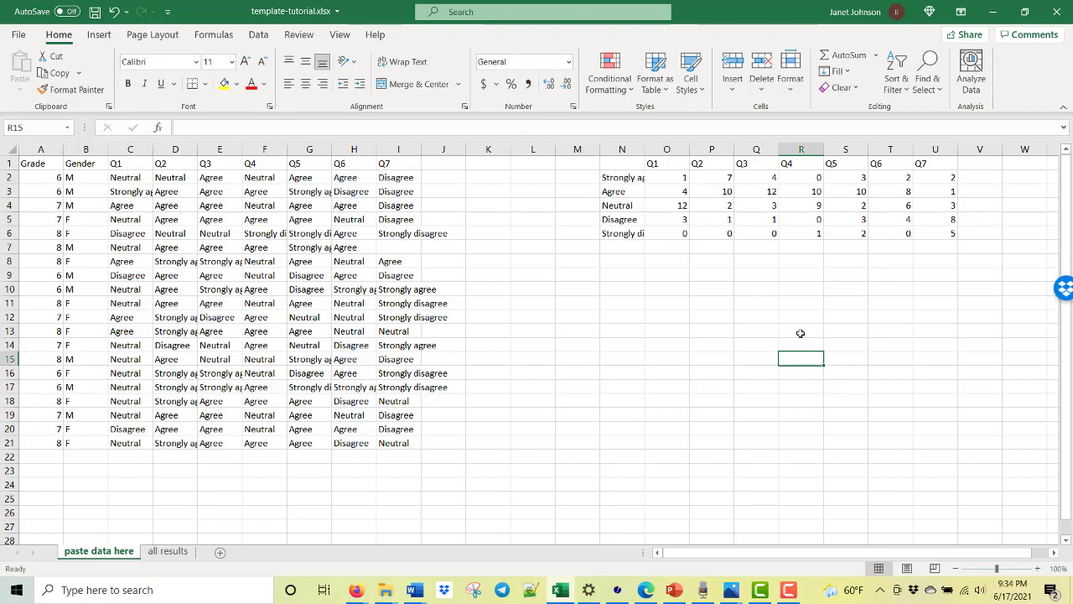
Step: Copy the whole summary table N1:U6 and paste the duplicate below it starting at cell N9
left_click(621, 265)
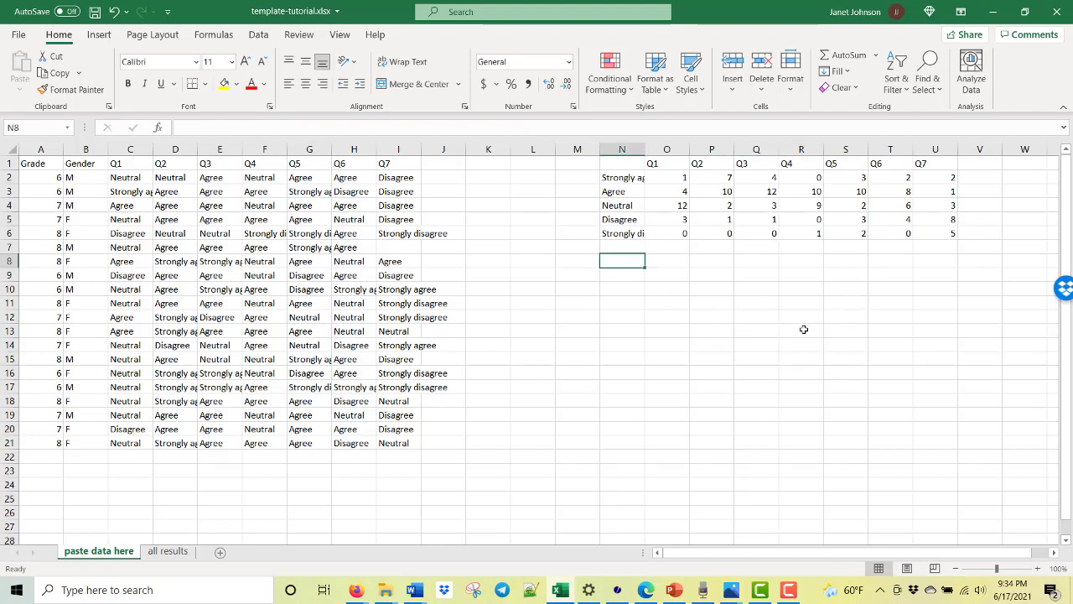
left_click_drag(616, 163, 931, 233)
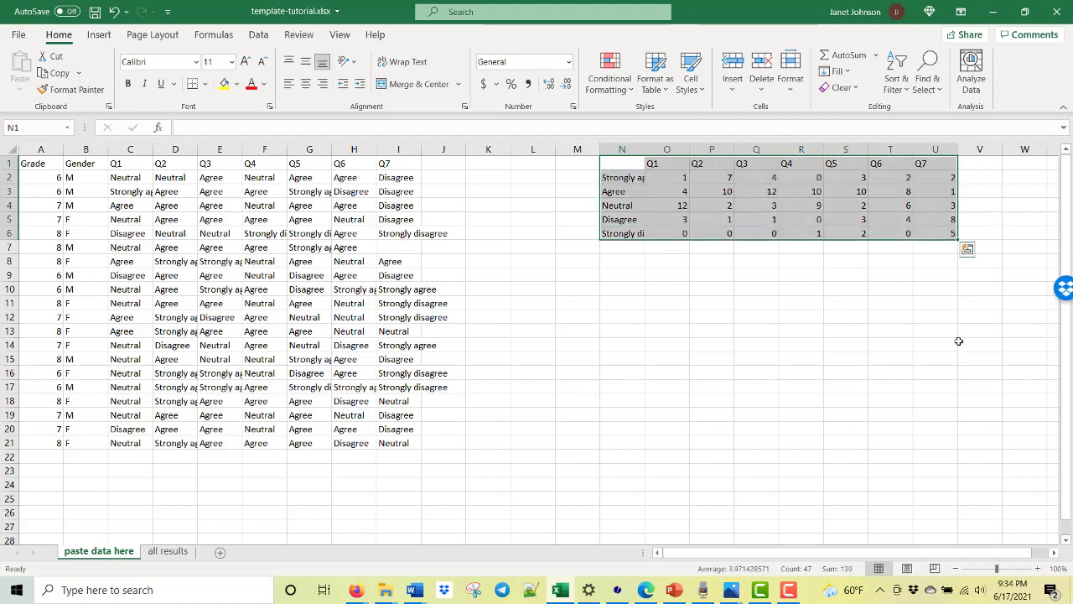
key("ctrl+c")
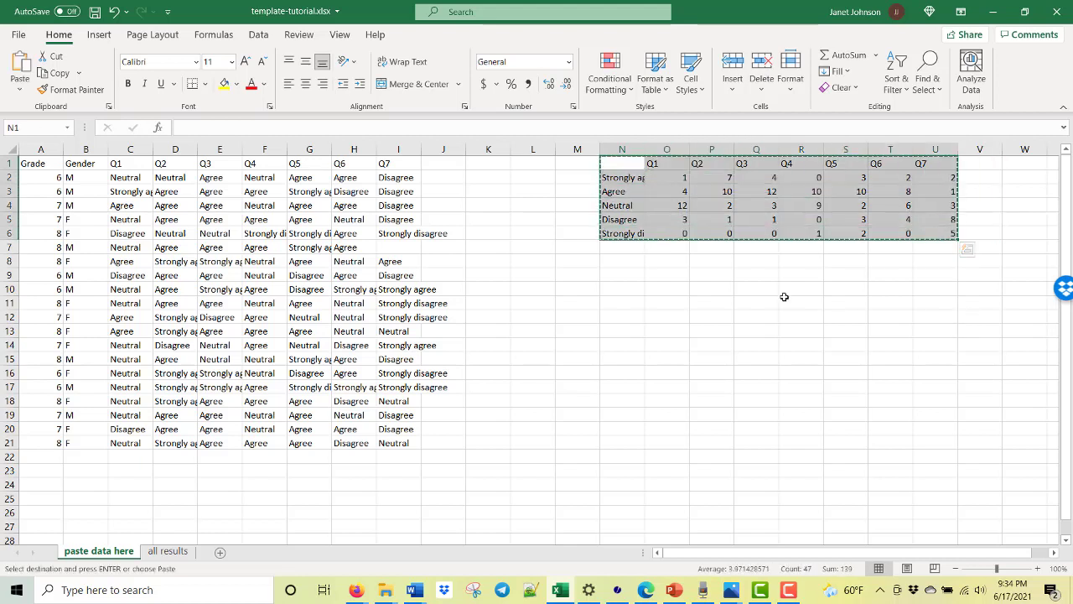
left_click(626, 277)
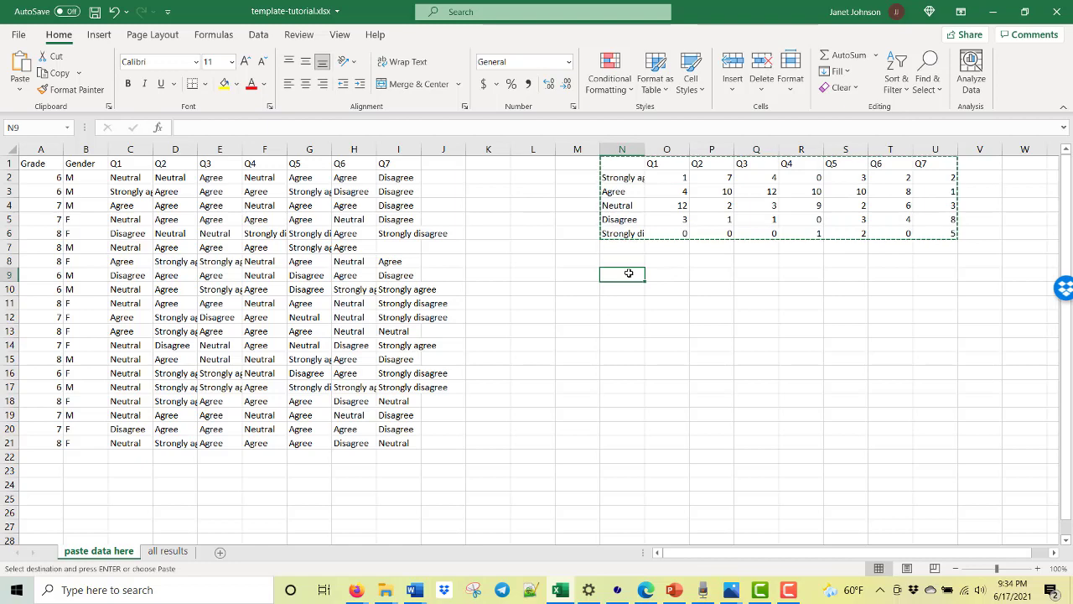
key("ctrl+v")
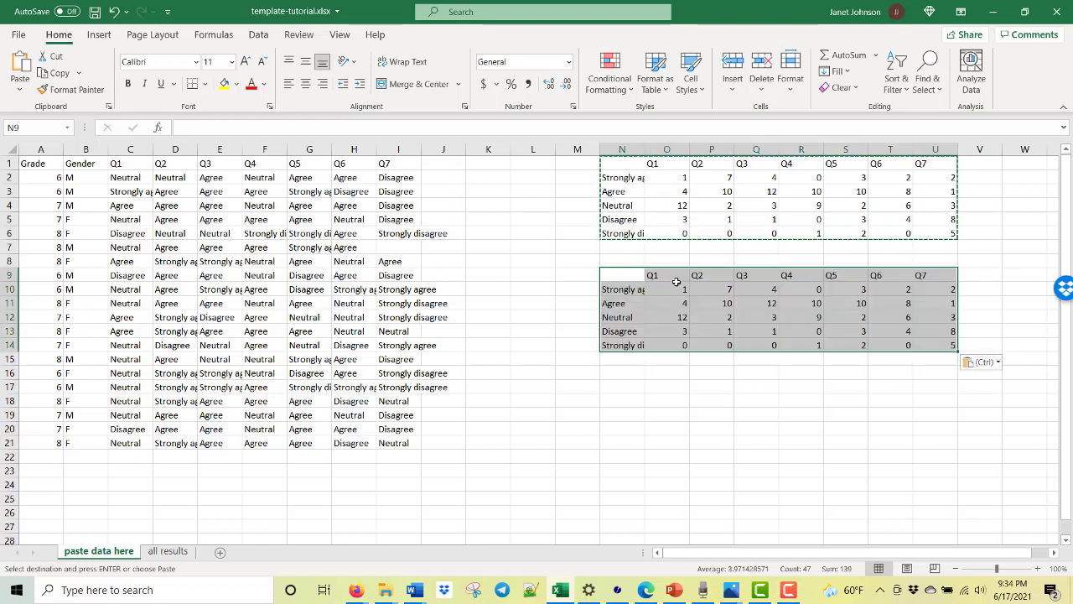
Step: Begin a formula in O10 of the duplicate table that divides O2 by the SUM of O2:O6
left_click(677, 290)
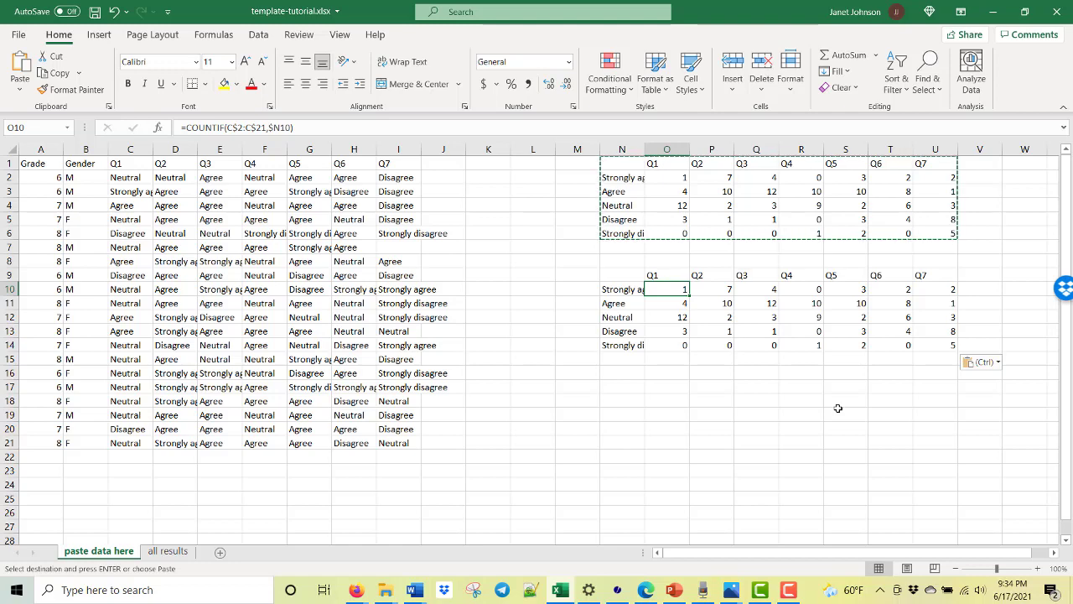
type("=")
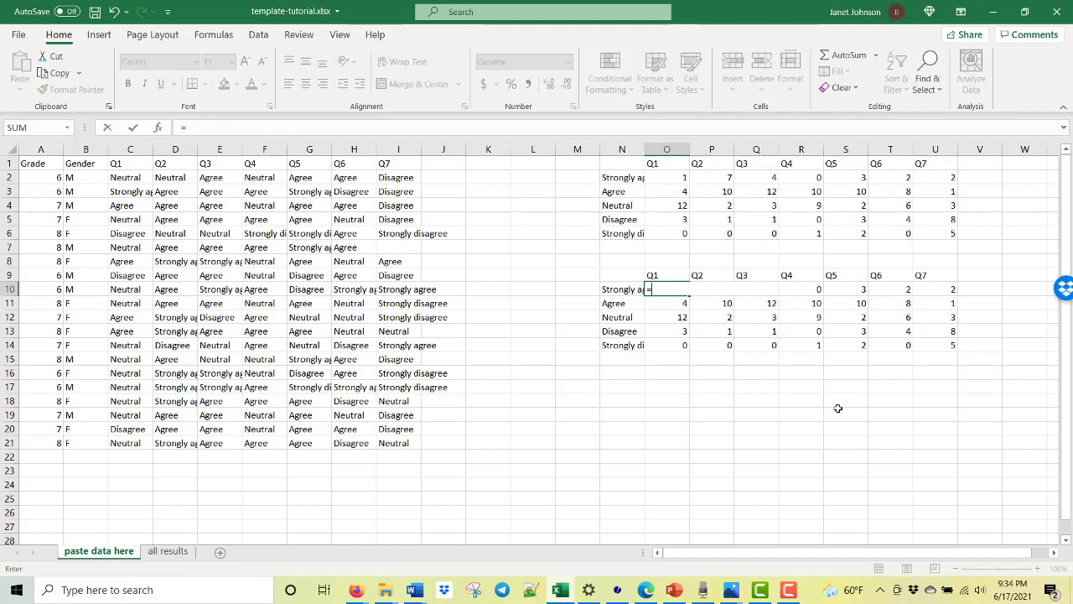
left_click(662, 177)
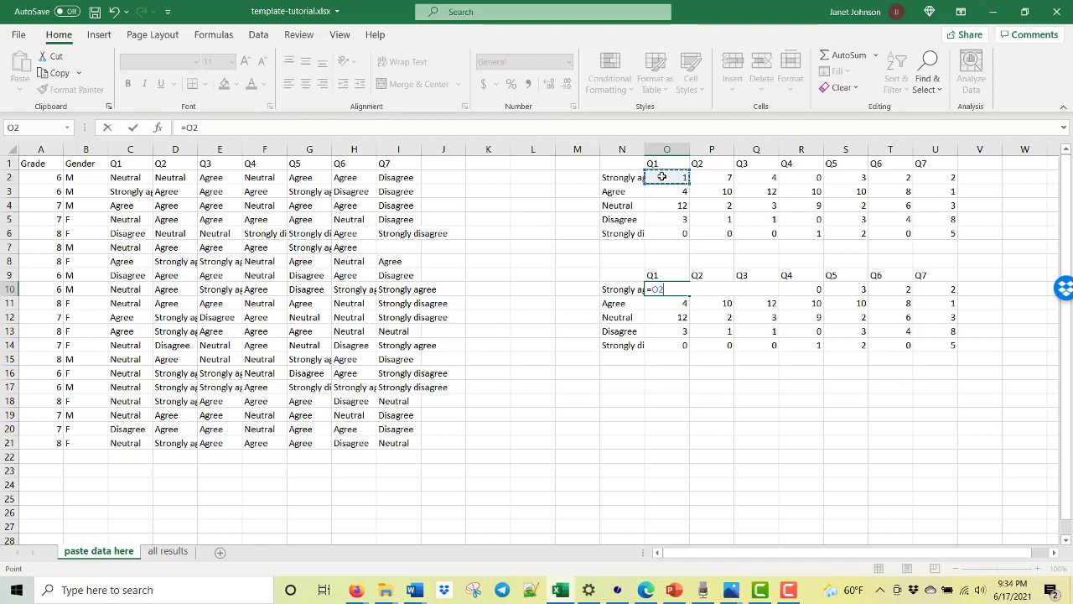
type("/s")
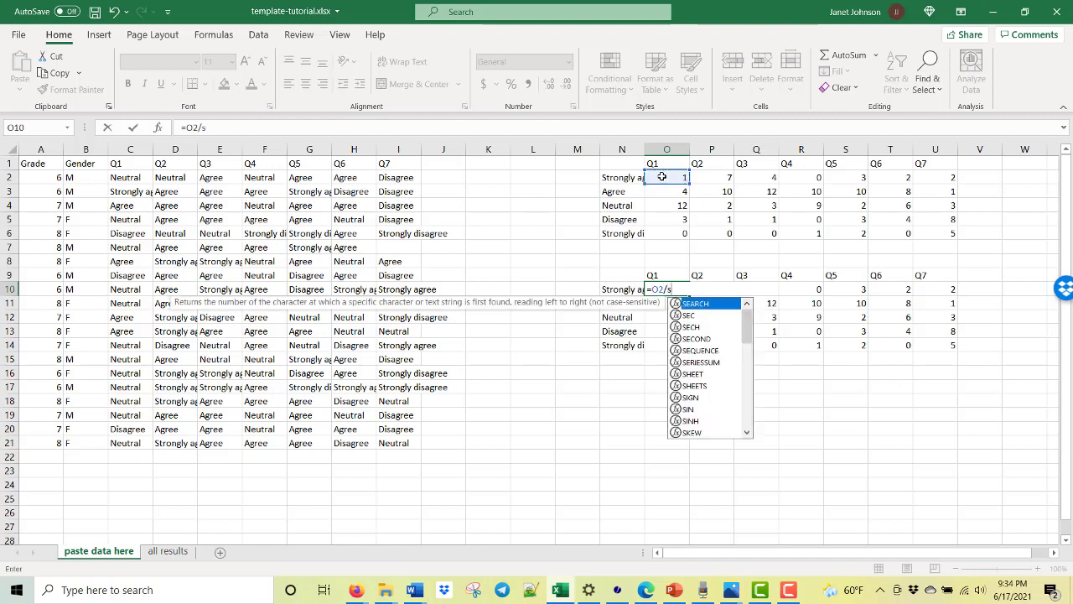
type("um(")
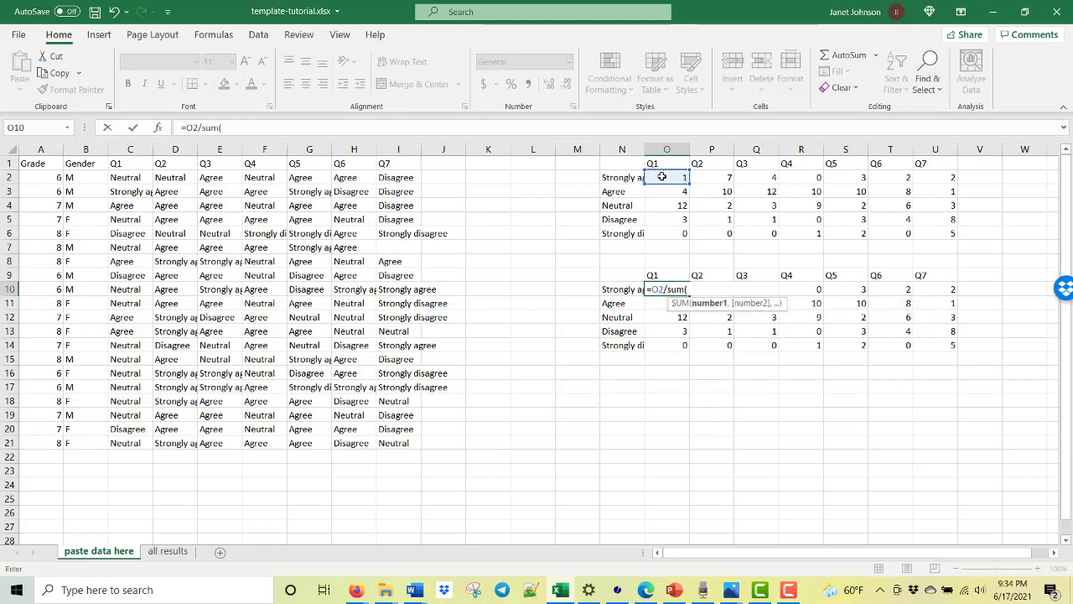
left_click(678, 191)
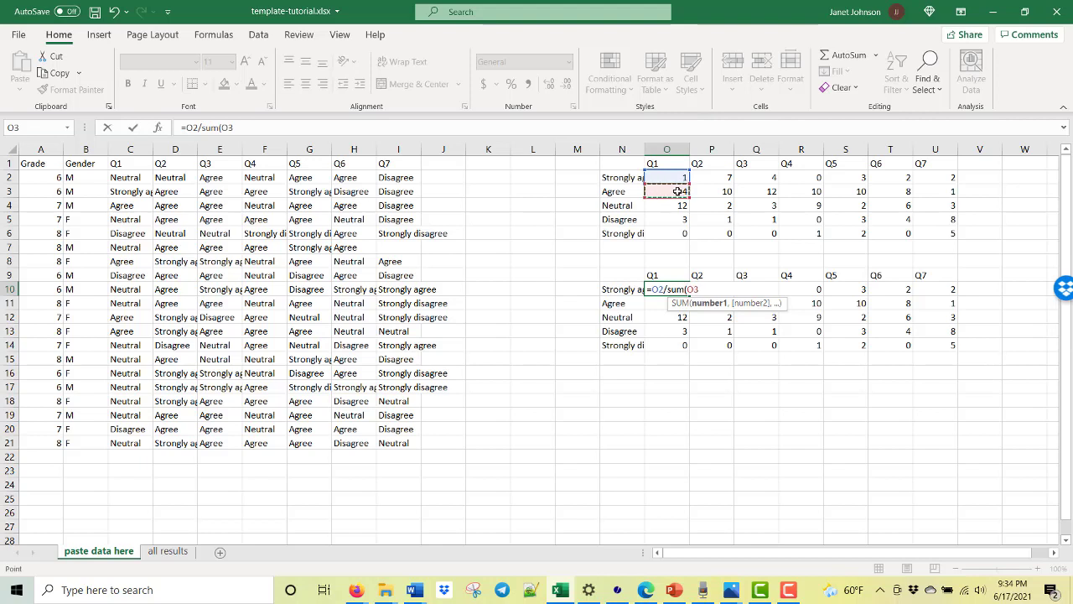
left_click_drag(678, 191, 679, 233)
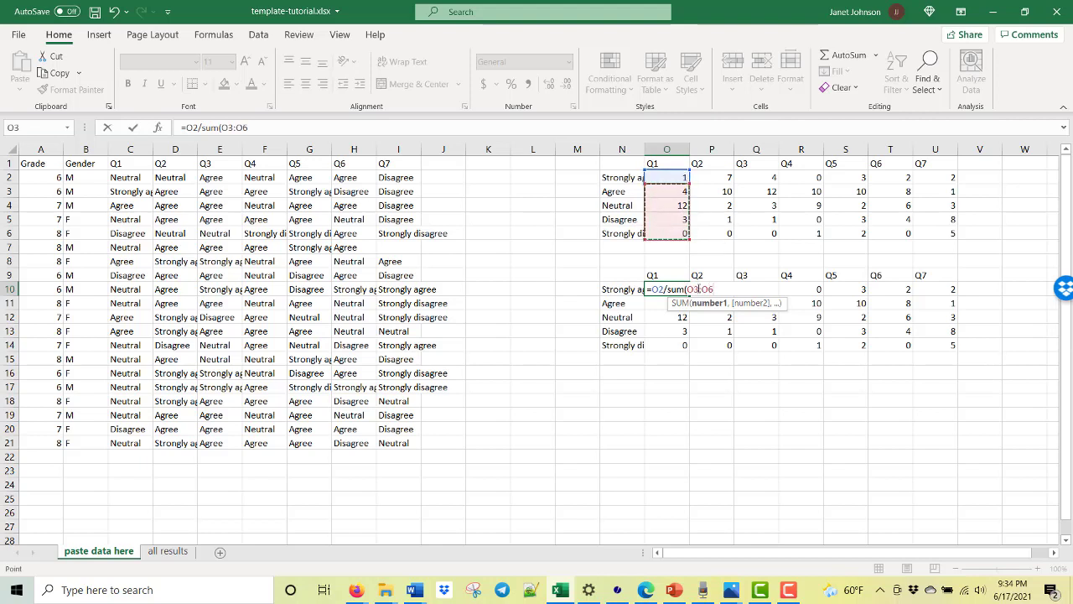
left_click(700, 290)
type("2")
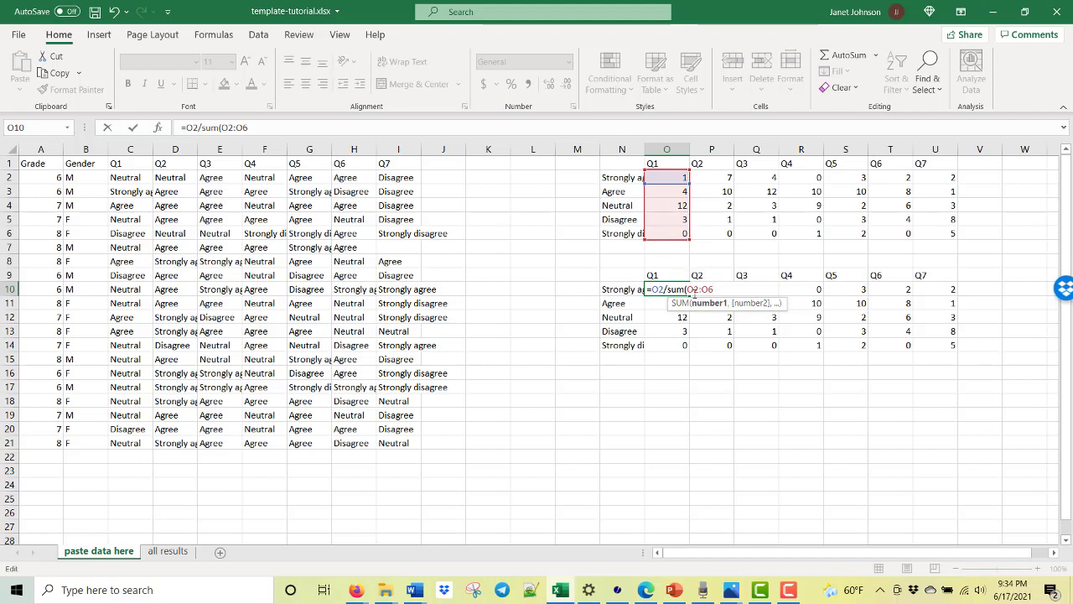
Step: Lock rows 2 and 6 of the SUM range and complete the O10 formula as =O2/SUM(O$2:O$6)
type("$")
left_click(714, 289)
type("$")
left_click(321, 128)
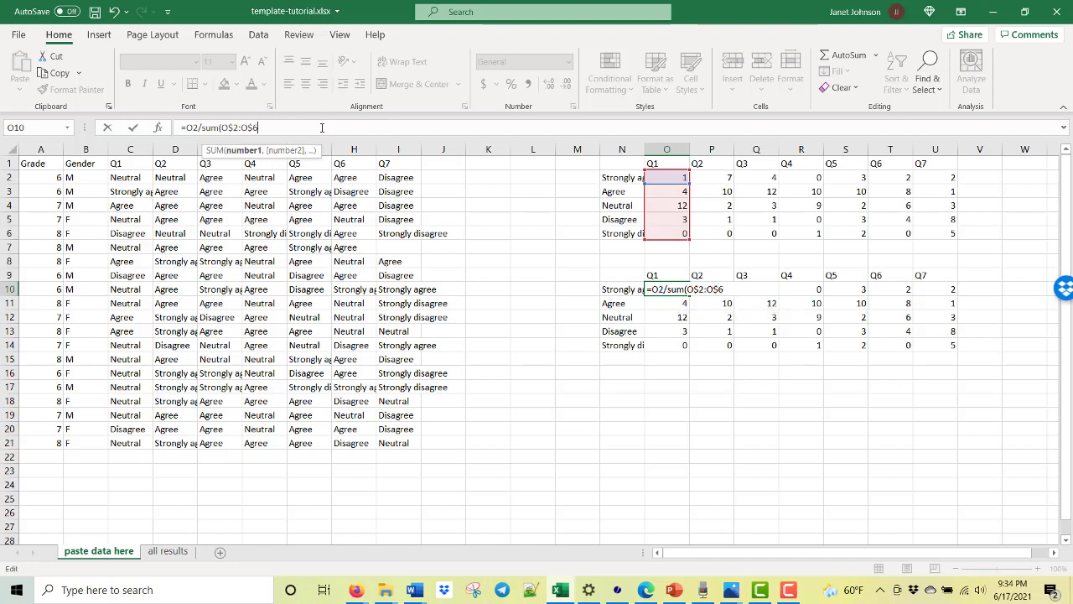
type(")")
key("Return")
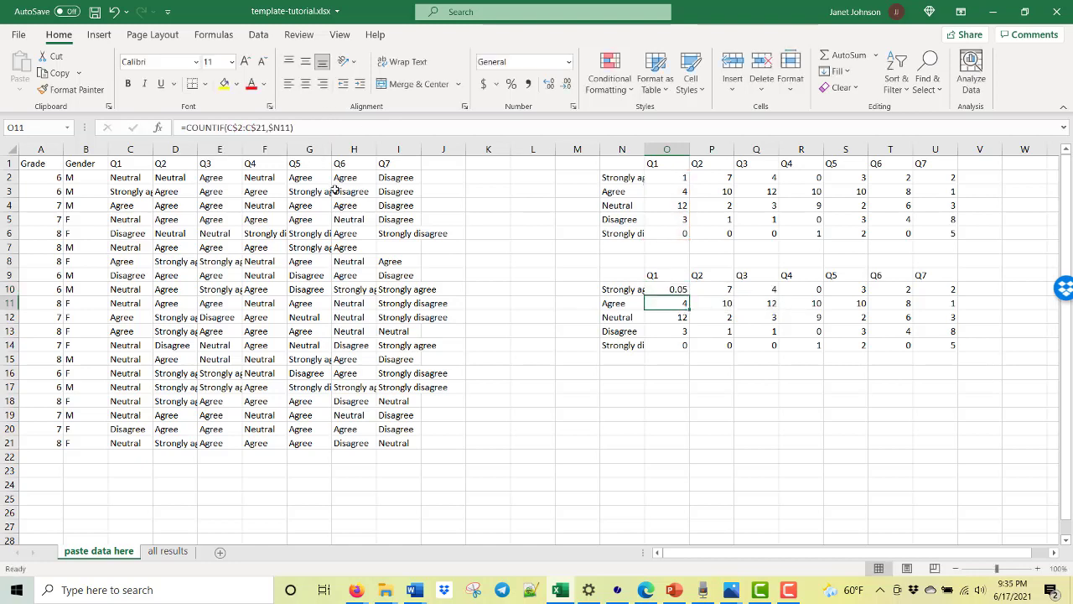
Step: Fill the O10 formula down through O14 and format the Q1 shares as percentages
left_click(677, 289)
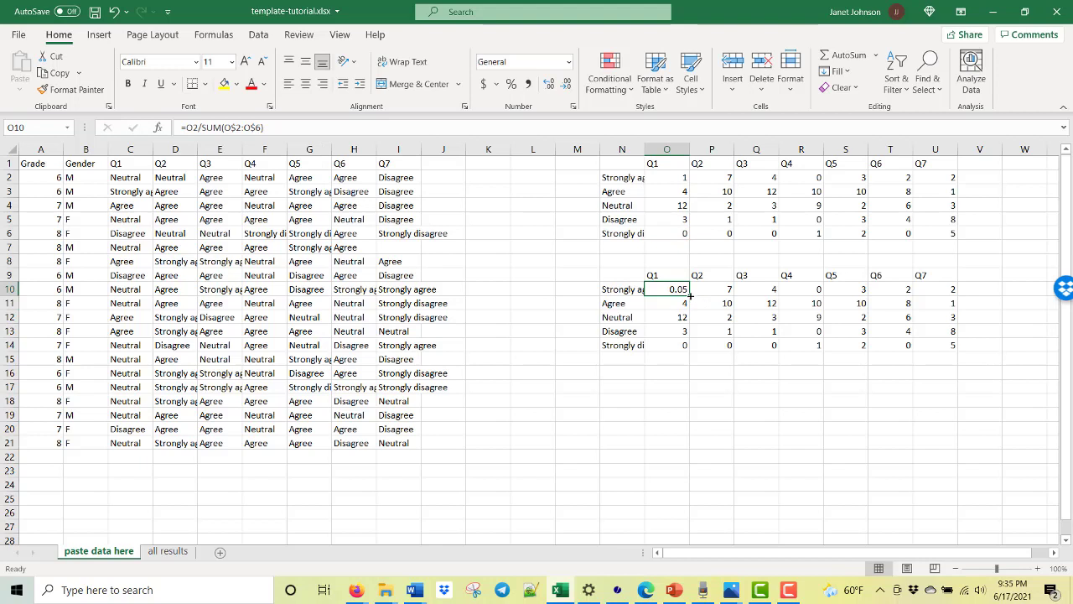
left_click_drag(690, 296, 690, 350)
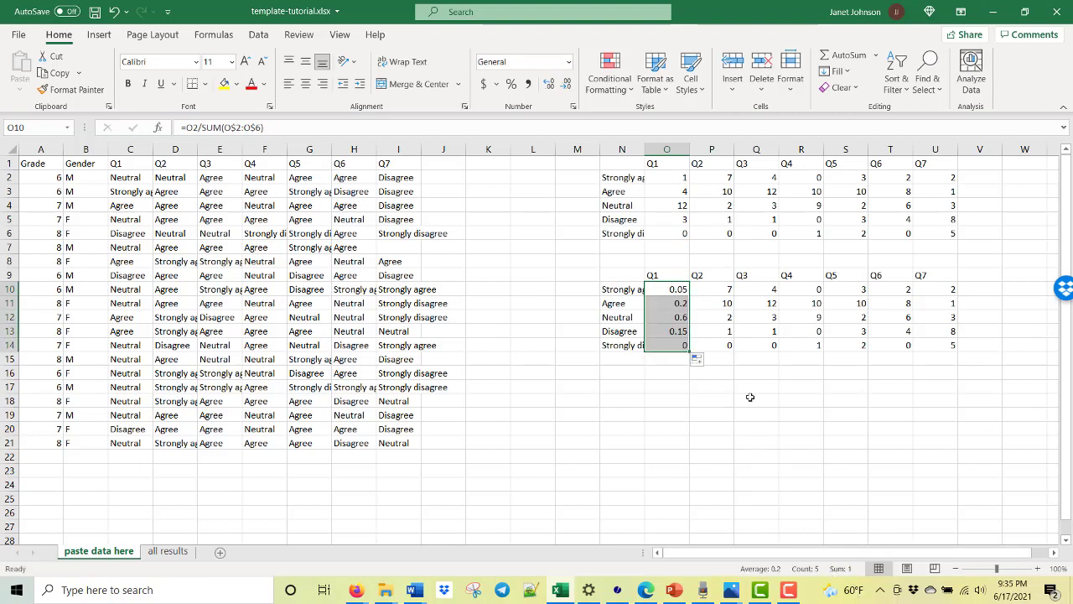
left_click(510, 85)
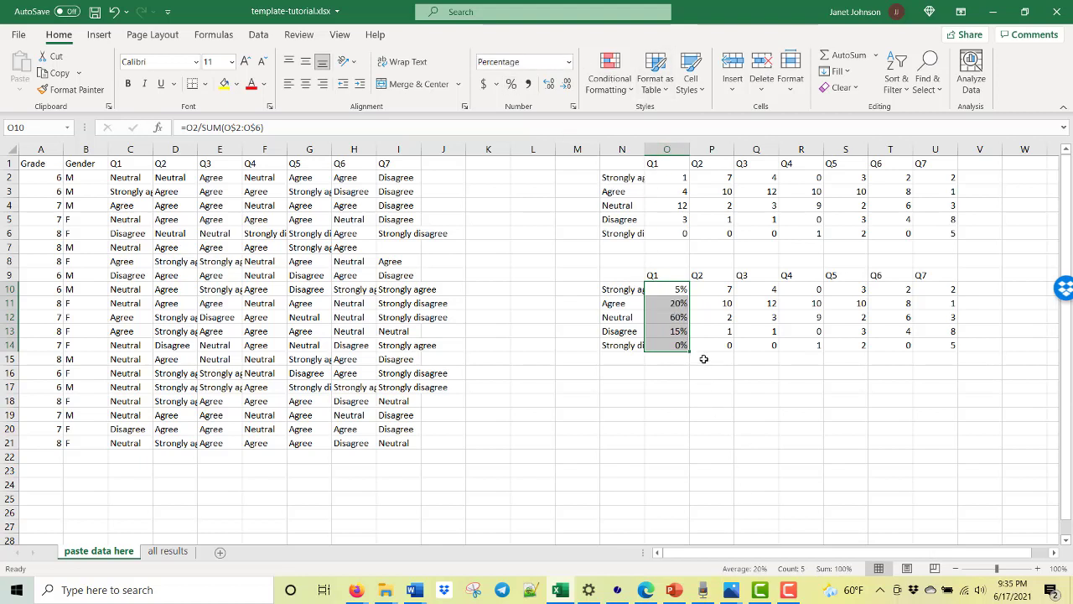
Step: Fill the Q1 percentage formulas in O10:O14 across through column U for Q2 to Q7
left_click_drag(692, 353, 957, 354)
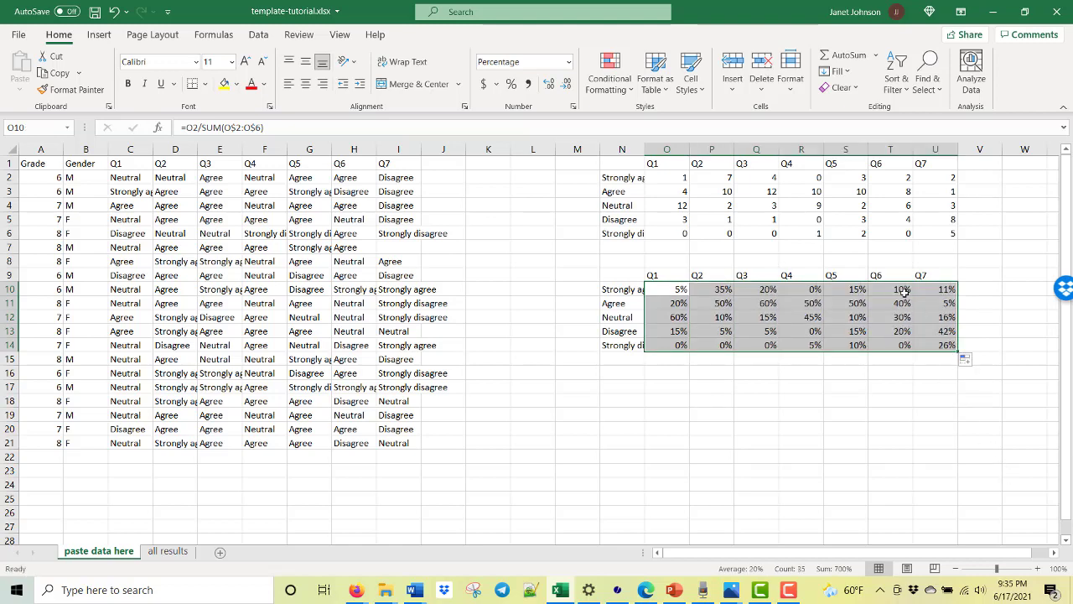
left_click(994, 436)
Step: Check the cell references of the filled percentage formula in P10 for Q2
left_click(714, 290)
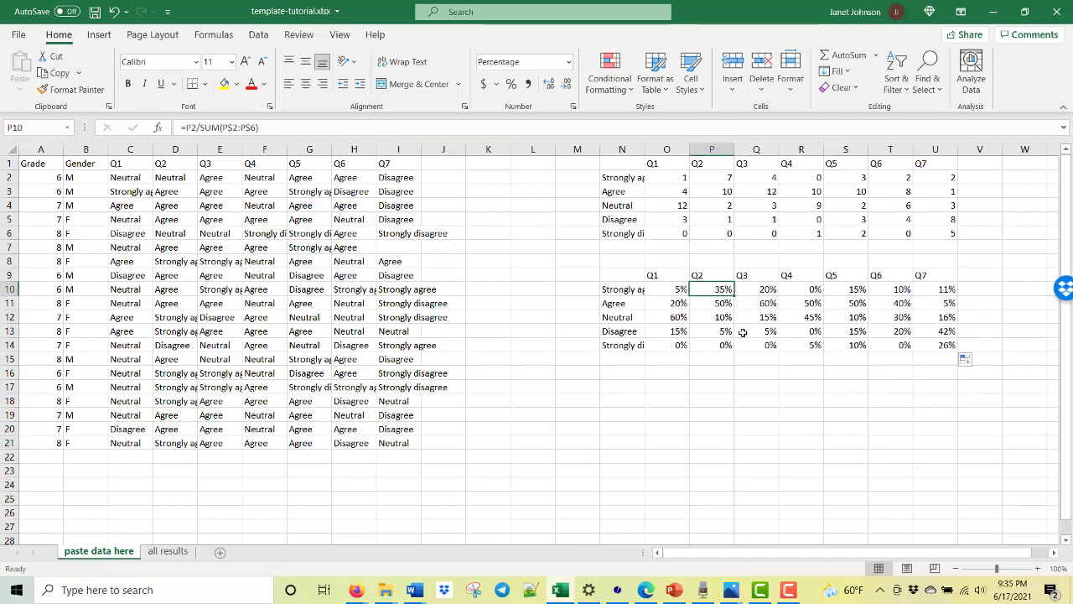
left_click(224, 128)
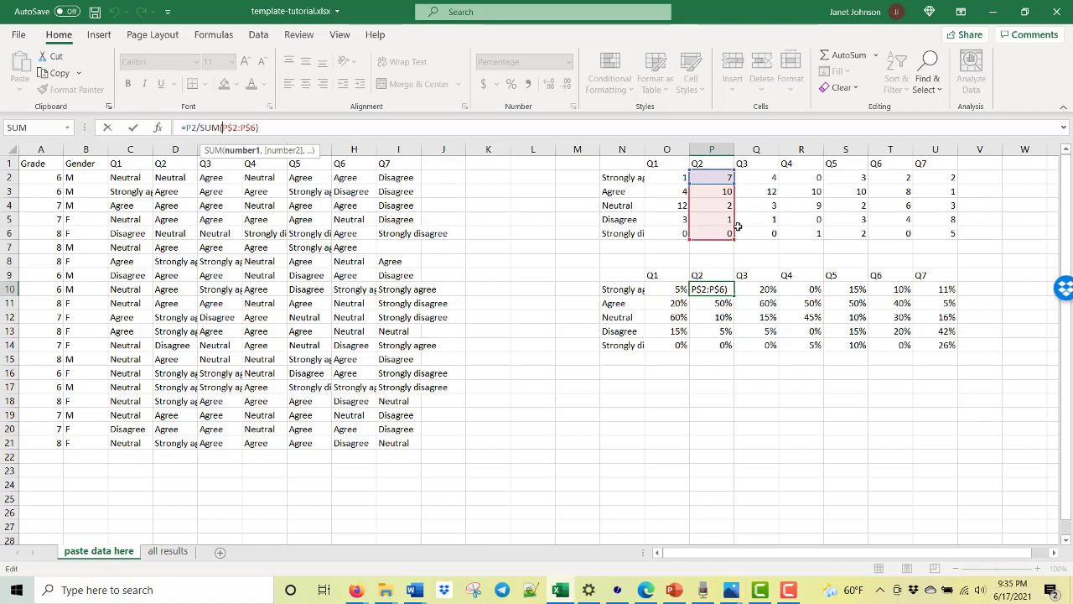
key("Return")
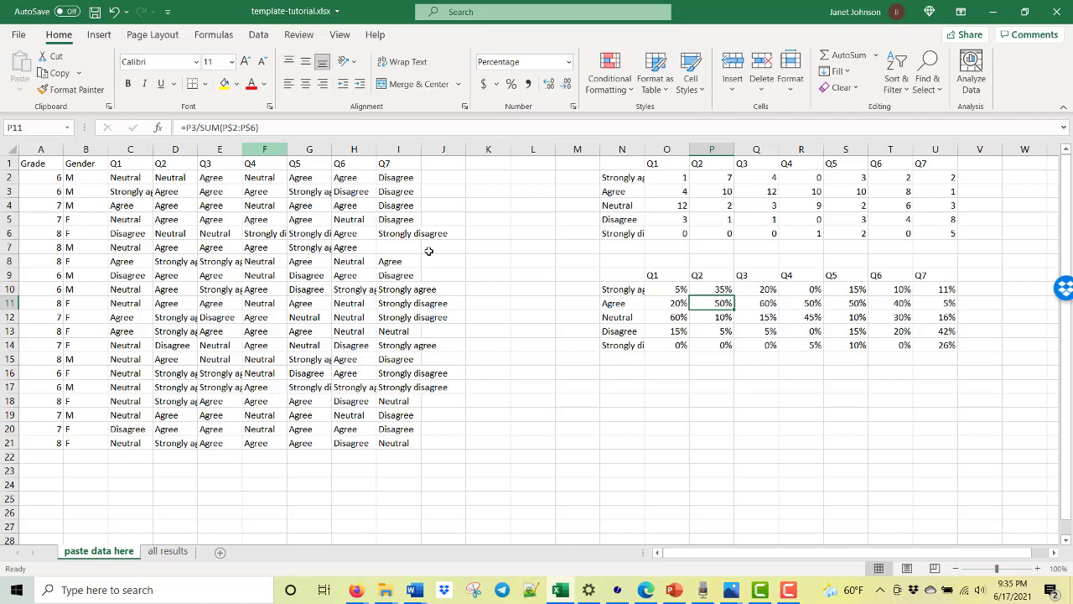
Step: Autofit the width of column N so the full response labels fit
left_click(680, 427)
key("alt+h")
key("o")
key("i")
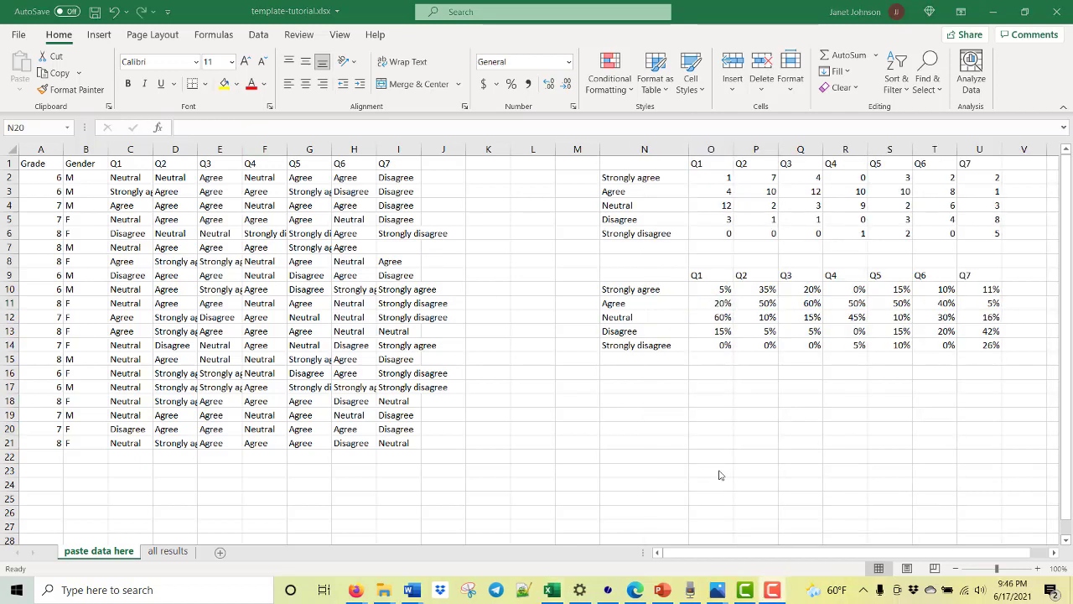